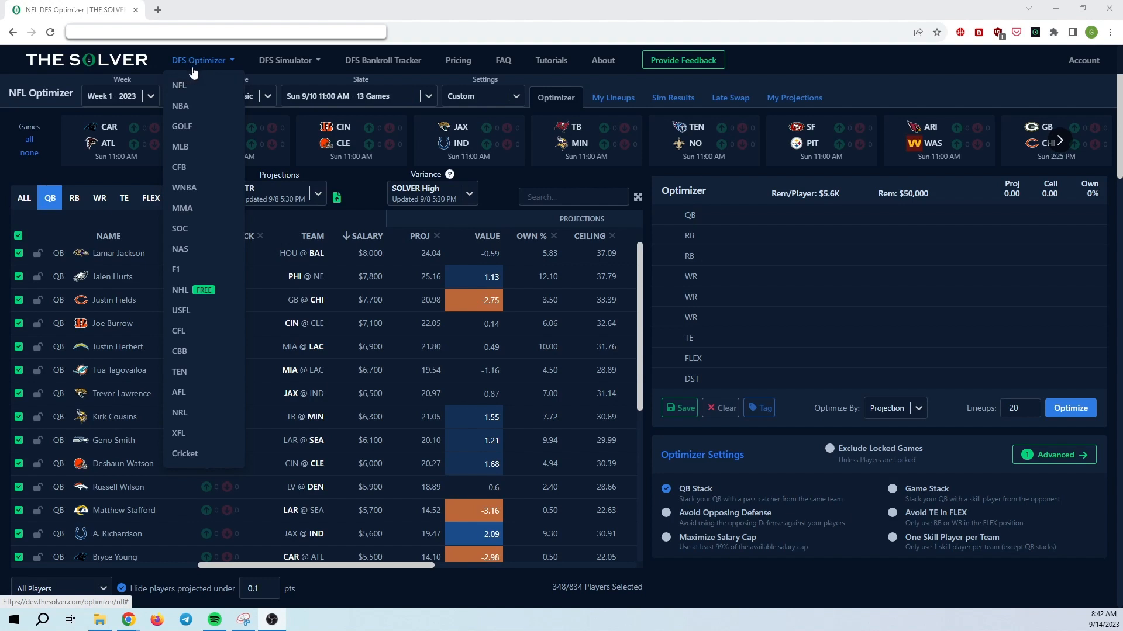
Step: Open the NFL optimizer and set the QB position stack to exactly 1 WR or TE from the same team
left_click(186, 88)
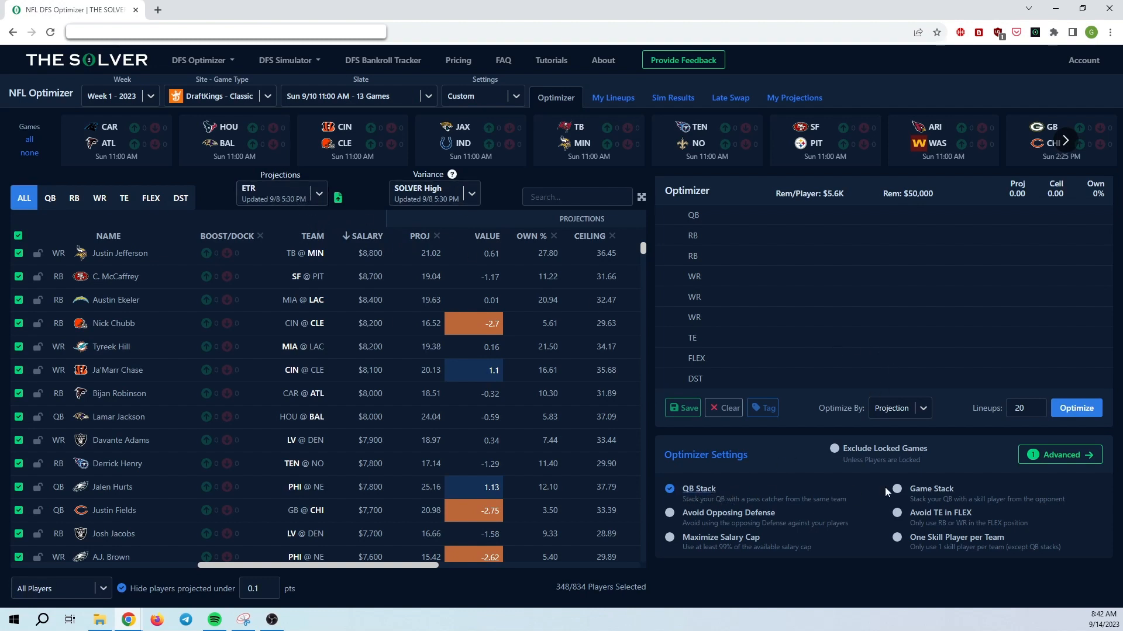
left_click(1061, 456)
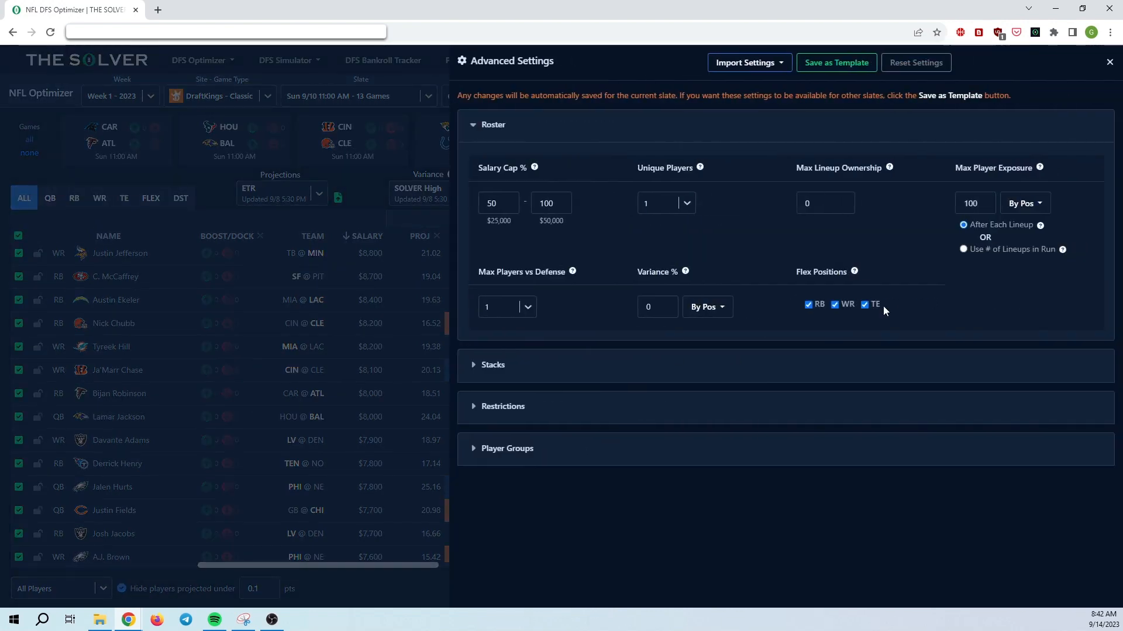
left_click(635, 368)
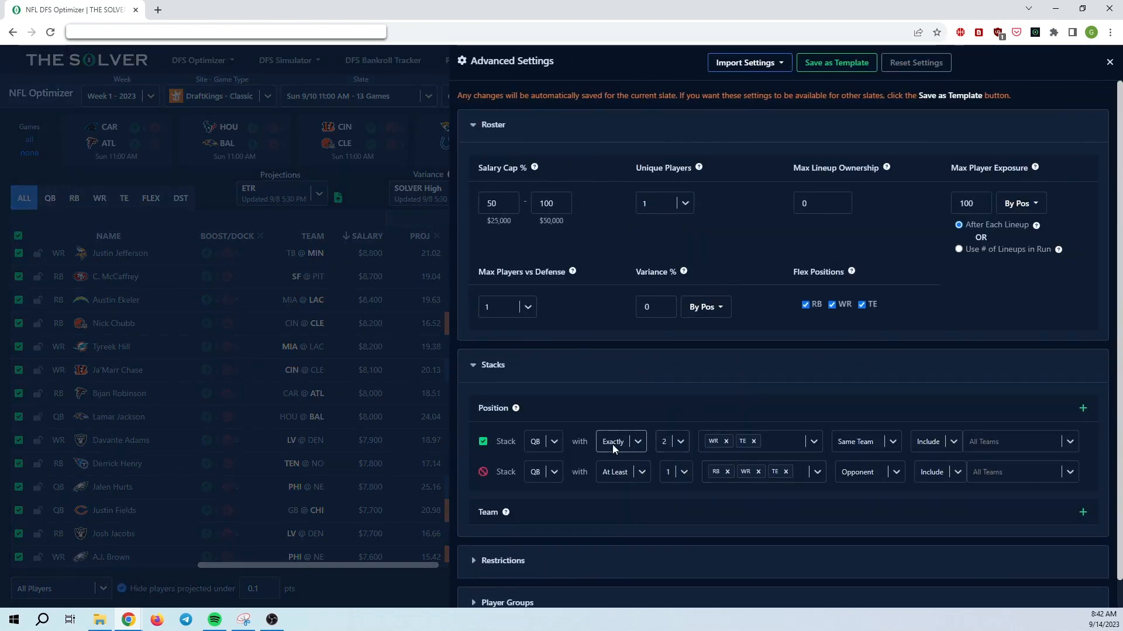
left_click(669, 442)
left_click(676, 463)
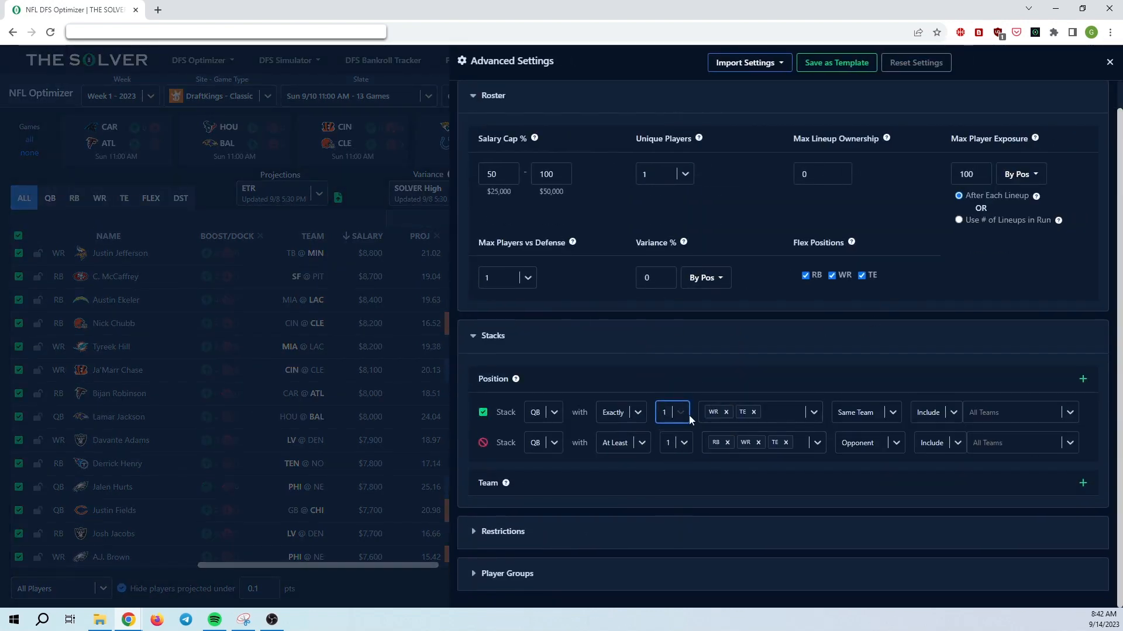
left_click(346, 393)
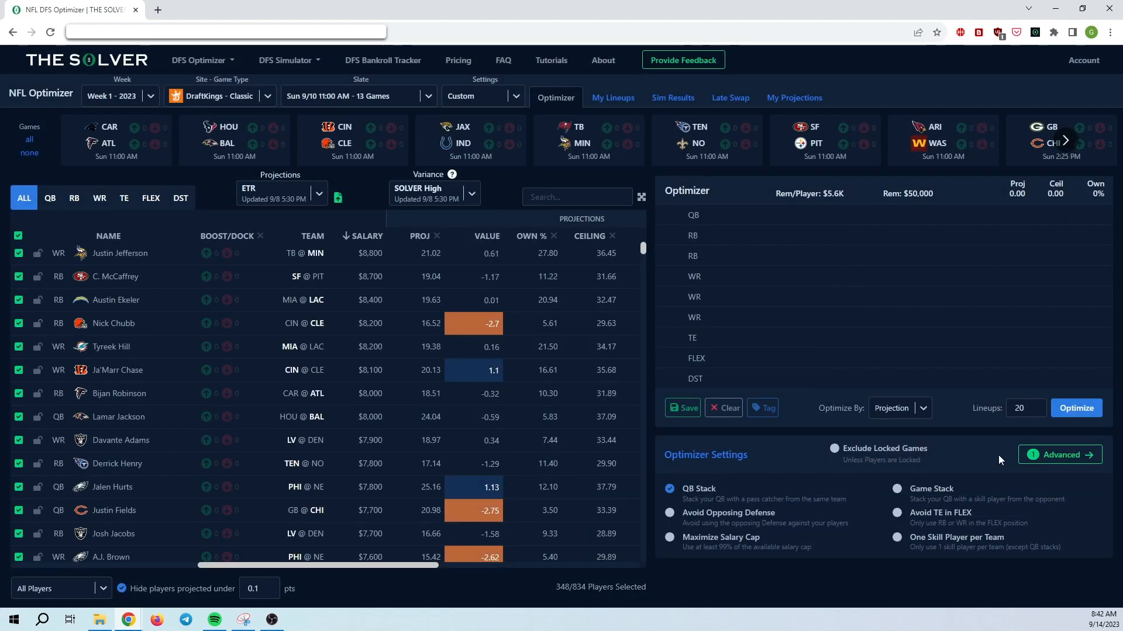
Step: Generate 20 lineups optimized by projection and simulate them in the $100 Milly Maker contest
left_click(1076, 411)
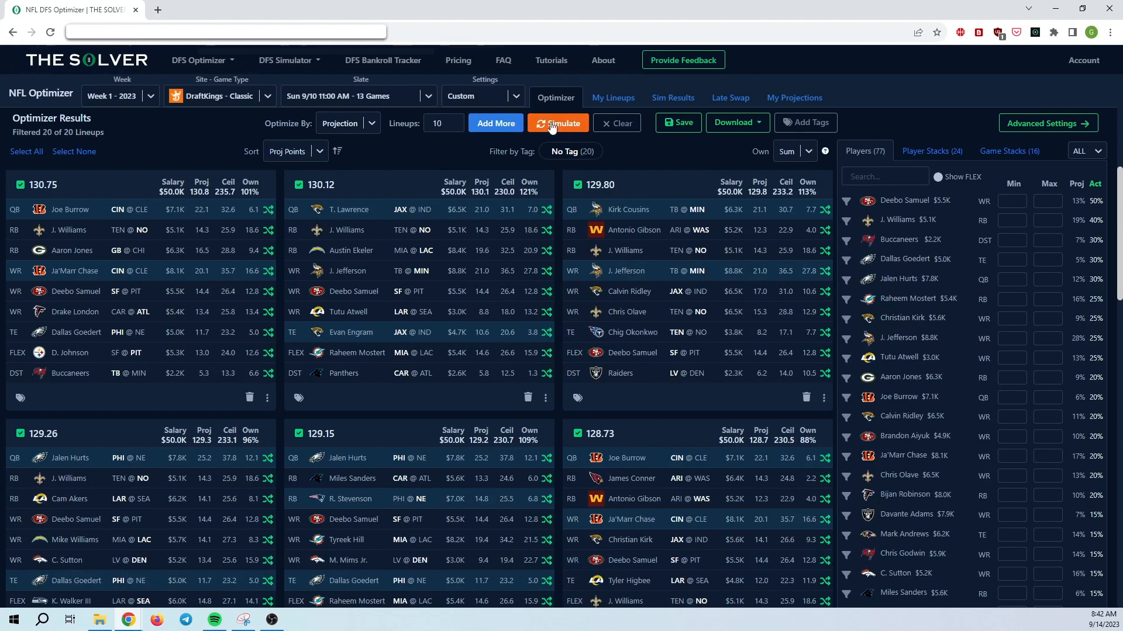
left_click(552, 124)
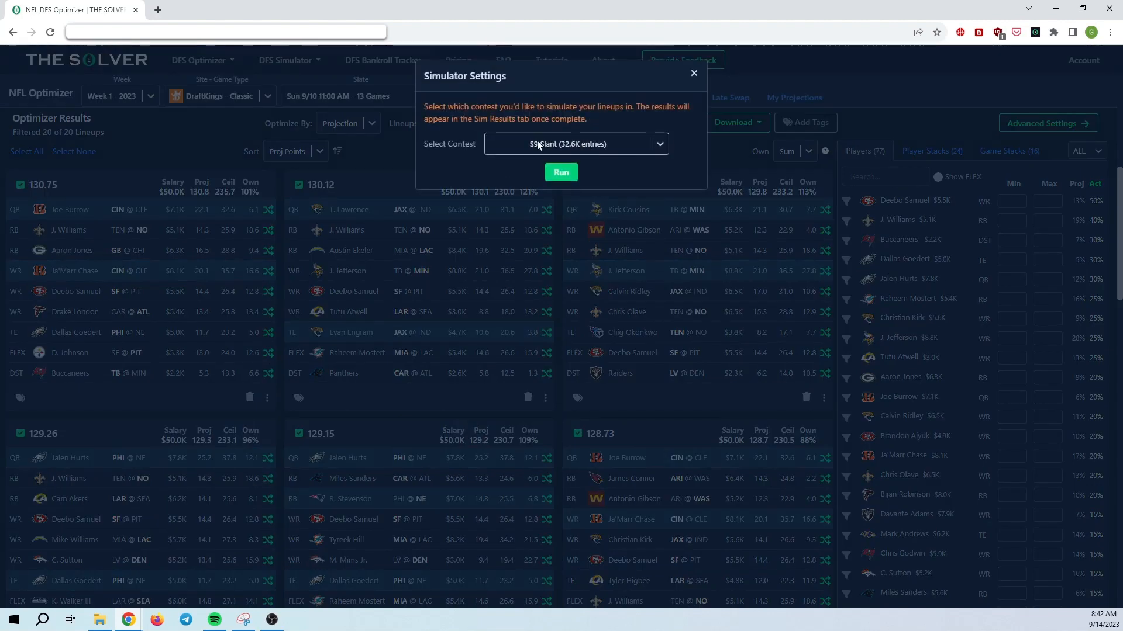
left_click(538, 145)
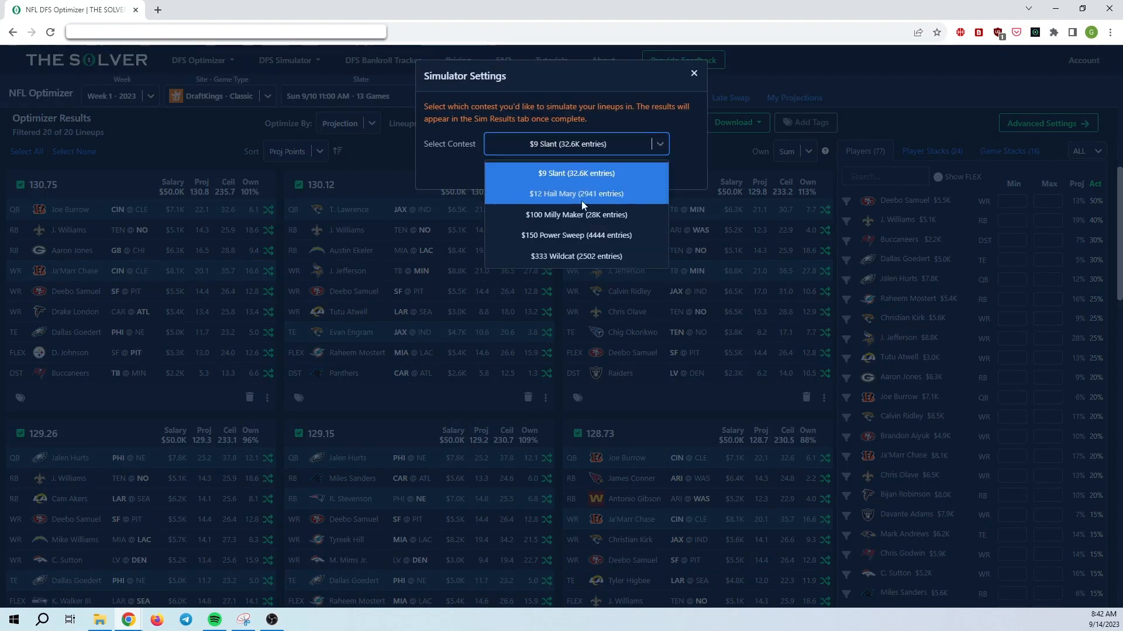
left_click(556, 216)
left_click(570, 148)
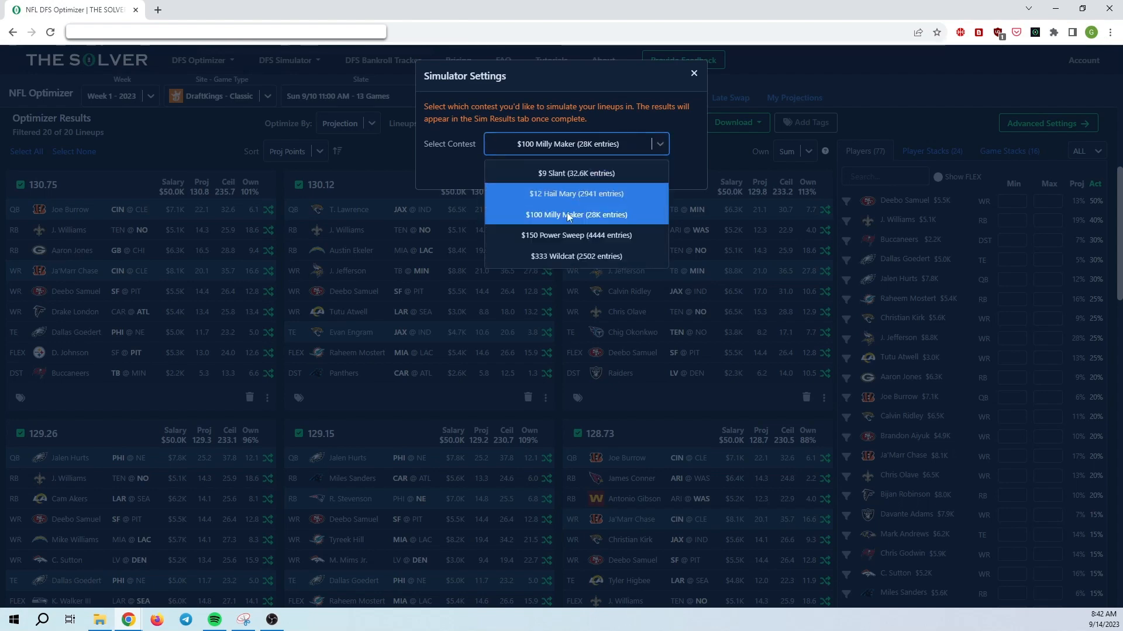
left_click(567, 165)
left_click(563, 172)
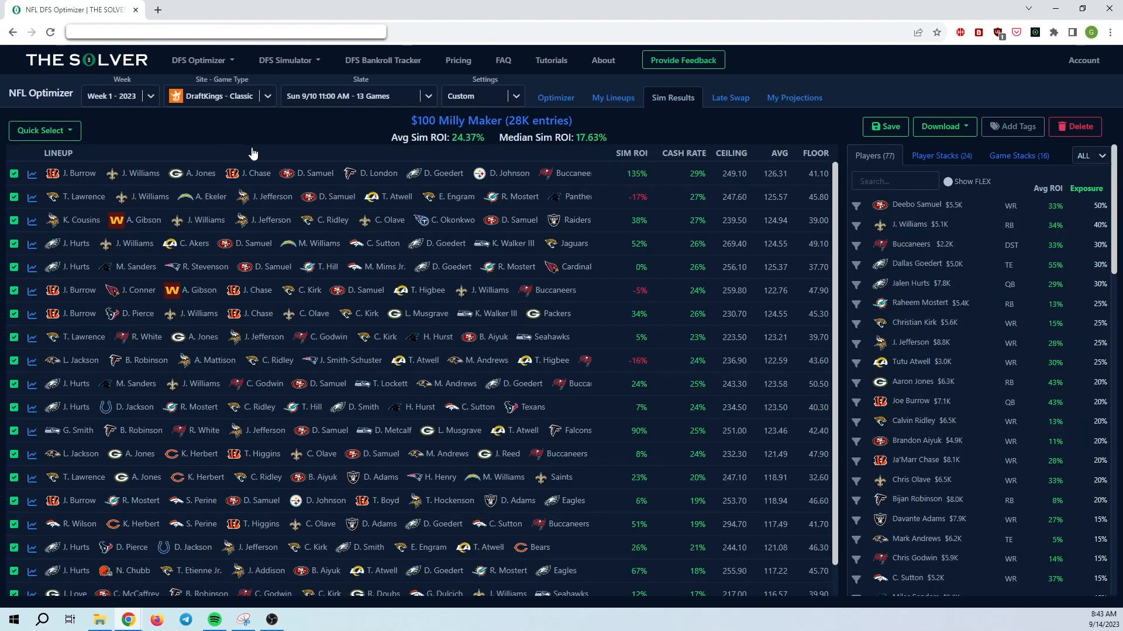
Step: Examine the contest heading and the average Sim ROI in the summary above the simulation results
mouse_move(407, 120)
left_mouse_down()
mouse_move(605, 120)
mouse_move(412, 120)
left_mouse_up()
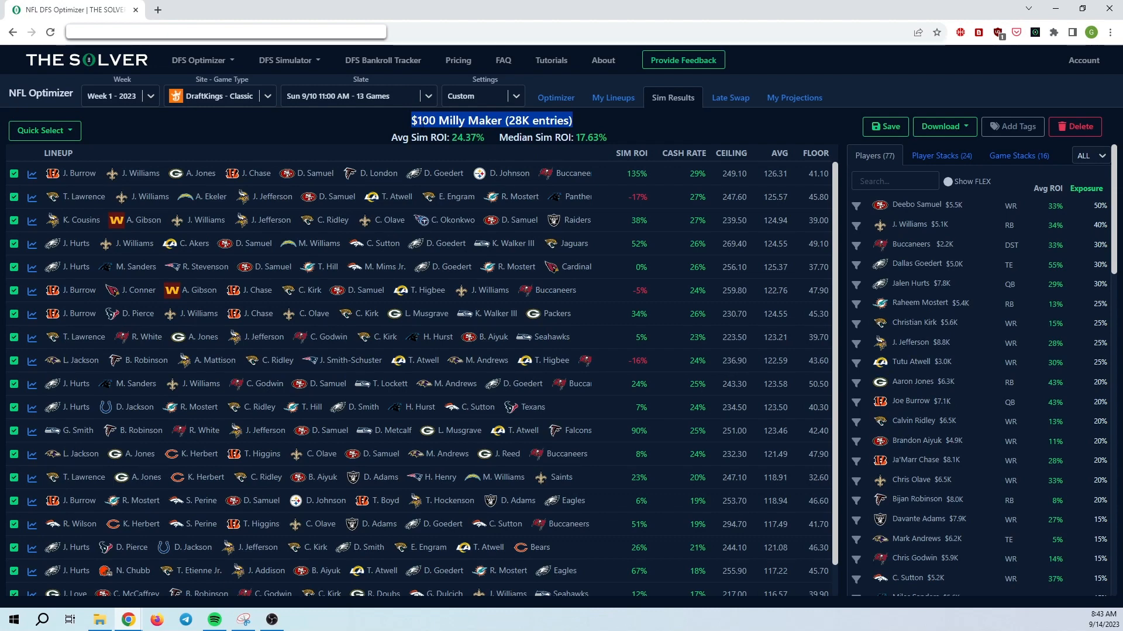
left_click(425, 117)
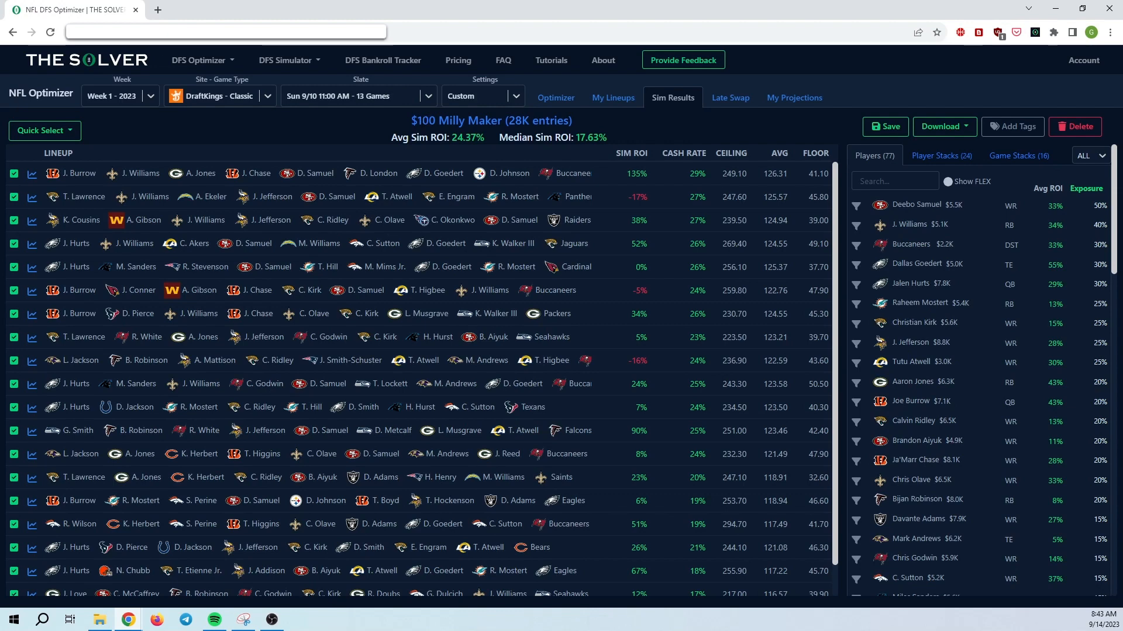
mouse_move(408, 121)
left_mouse_down()
mouse_move(585, 122)
mouse_move(395, 121)
left_mouse_up()
left_click(431, 121)
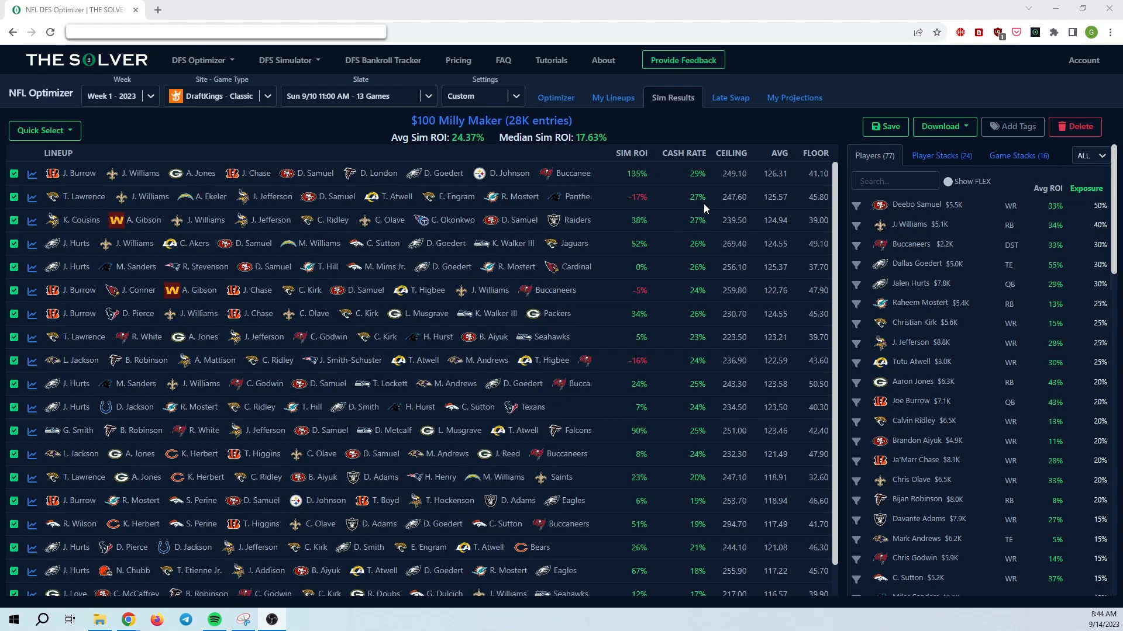
left_click_drag(486, 138, 396, 138)
left_click(396, 138)
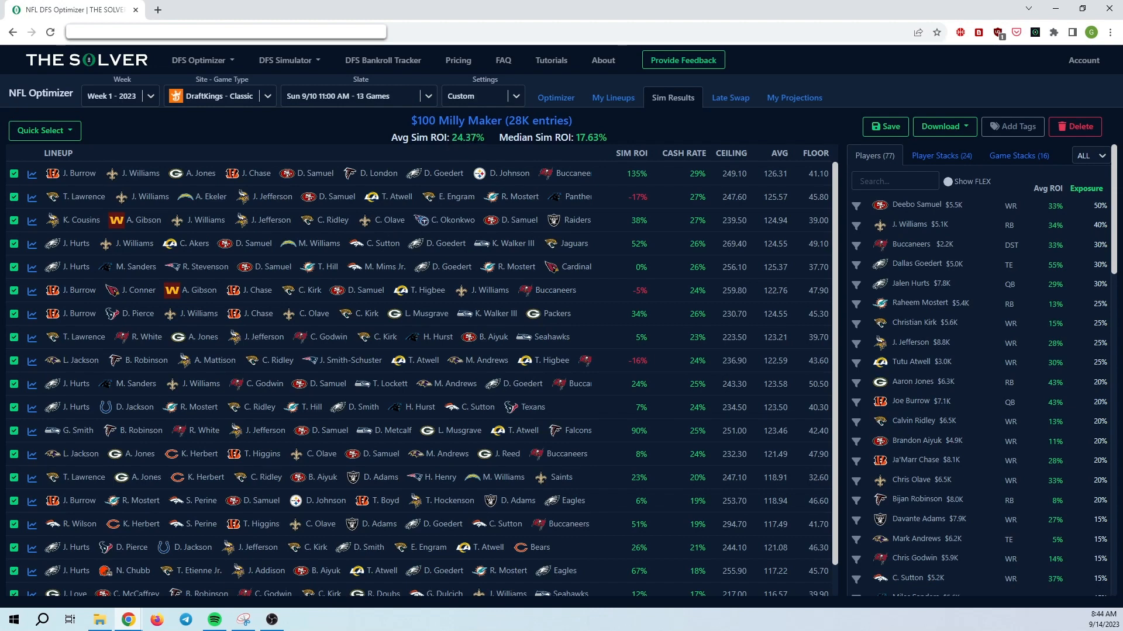
left_click_drag(486, 138, 457, 138)
left_click(576, 131)
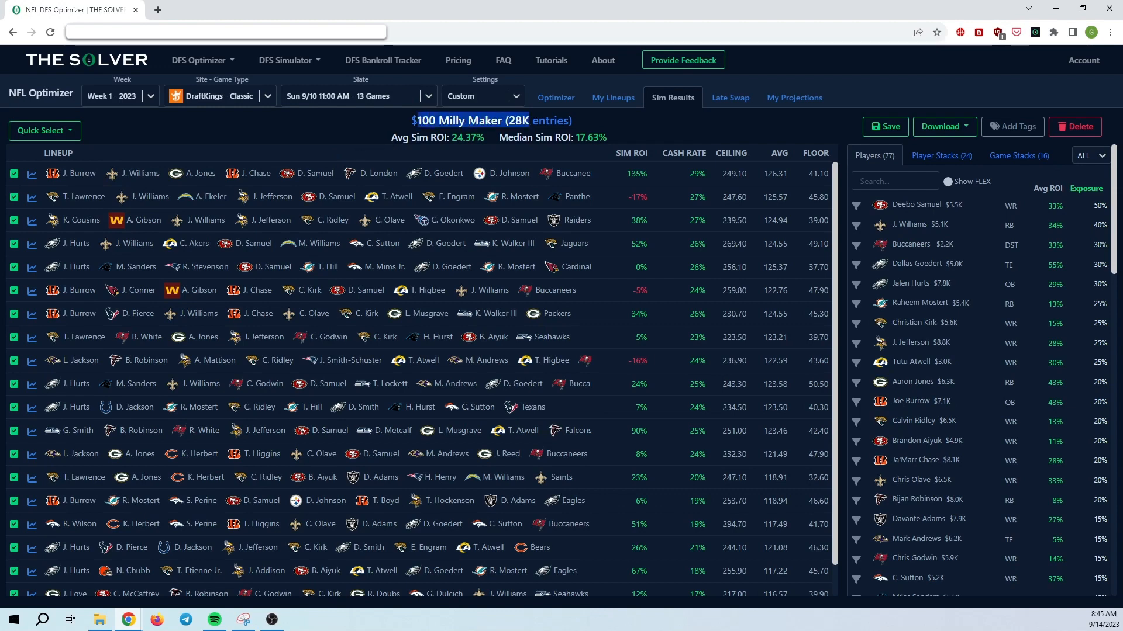
triple_click(411, 124)
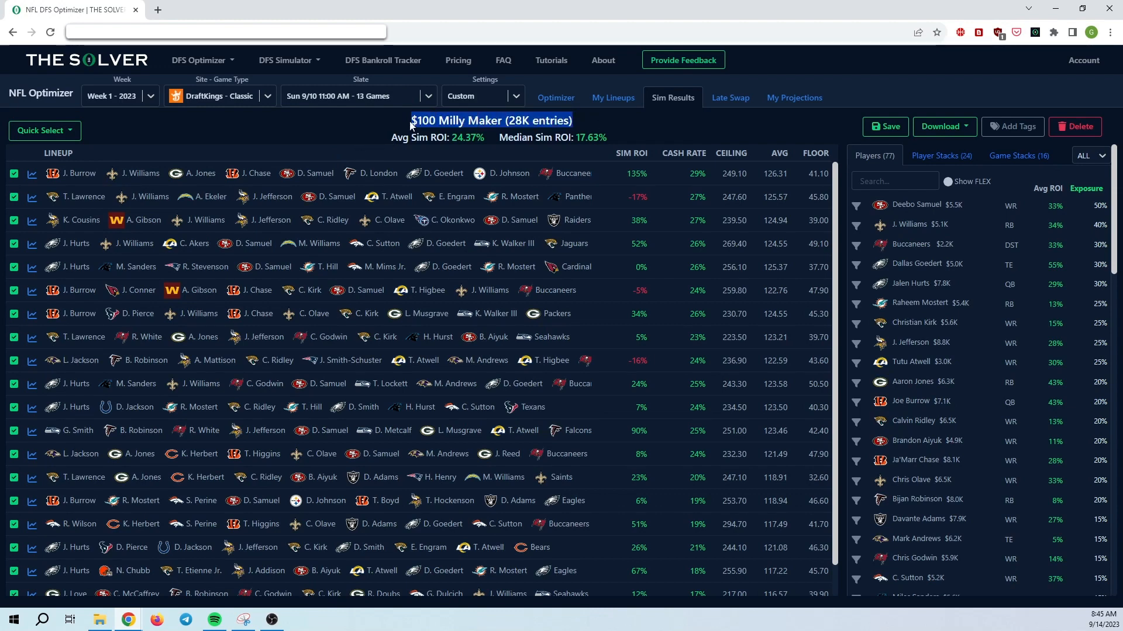
left_click(415, 123)
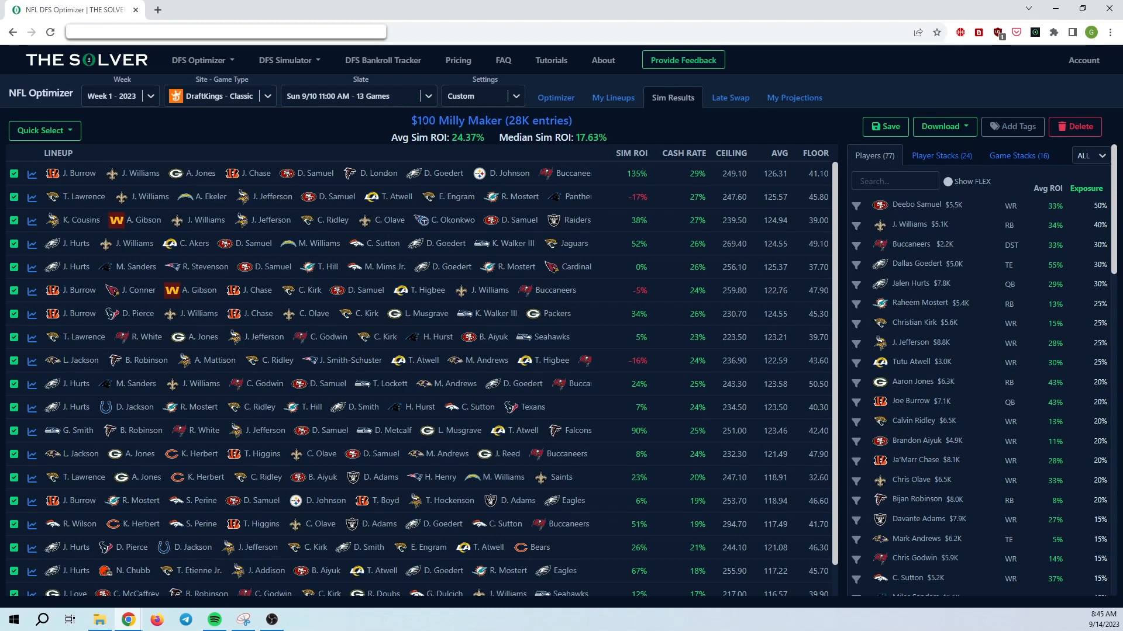
mouse_move(490, 139)
left_mouse_down()
mouse_move(444, 139)
mouse_move(484, 140)
left_mouse_up()
left_click(497, 140)
left_click(484, 140)
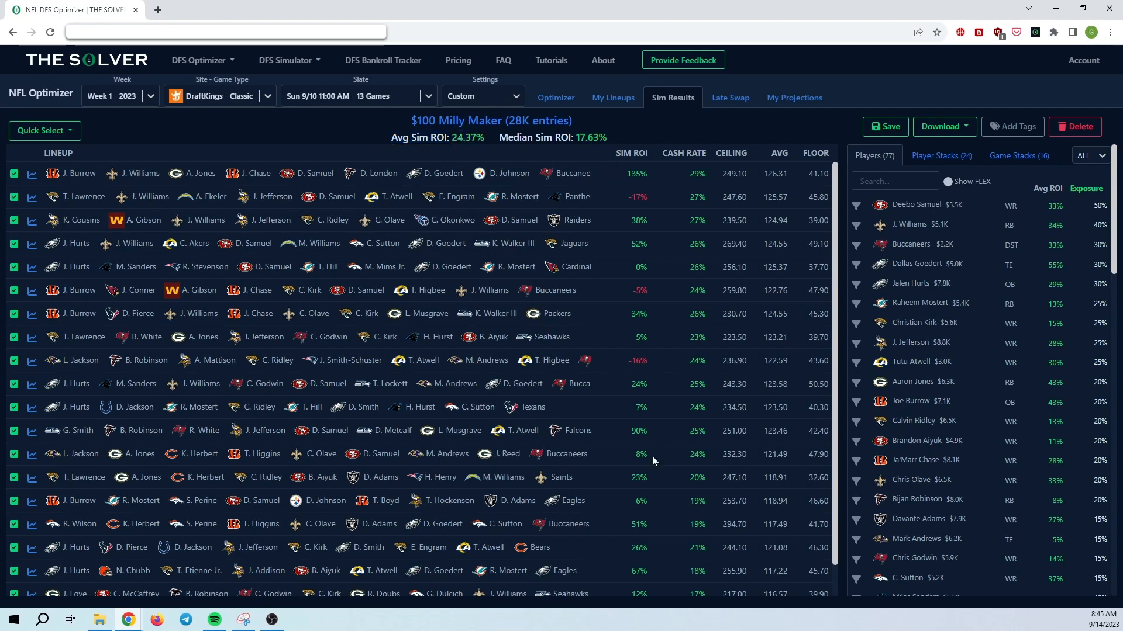
Step: Sort the simulated lineups by Sim ROI from highest to lowest
left_click(638, 177)
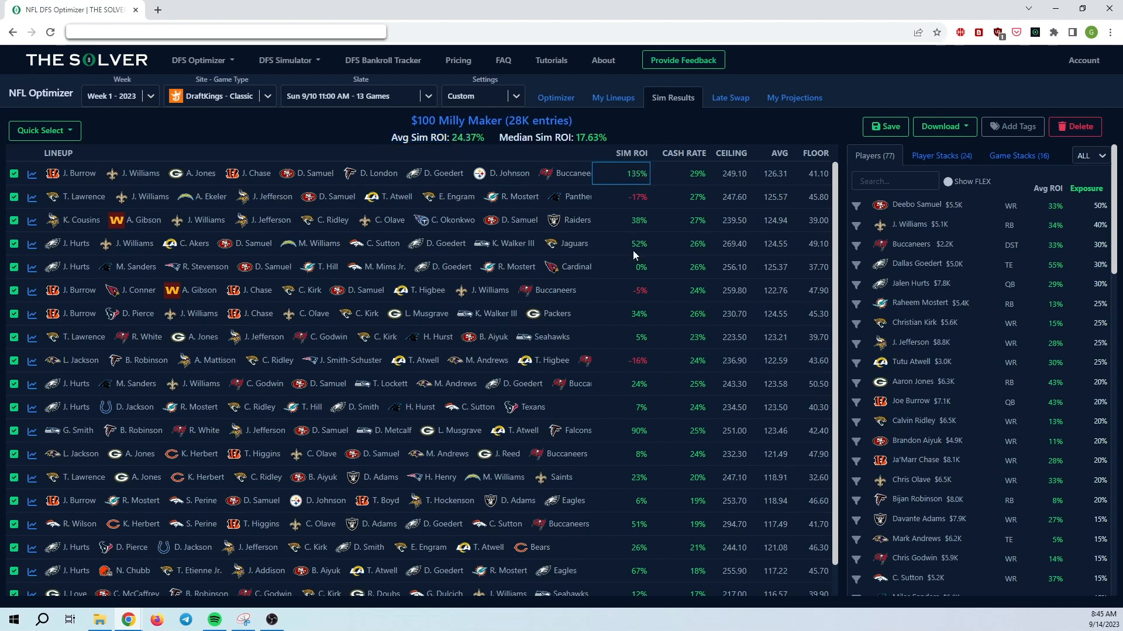
left_click(634, 154)
left_click(638, 155)
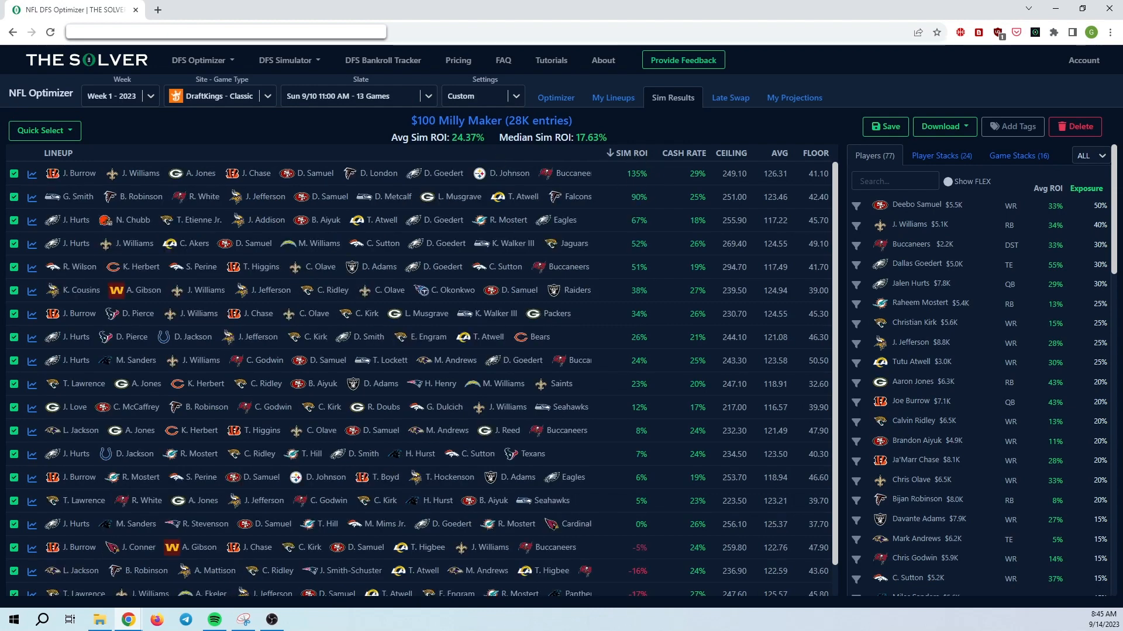
Step: Review the average Sim ROI of the whole lineup set in relation to the simulated contest
left_click_drag(487, 138, 354, 139)
left_click(355, 139)
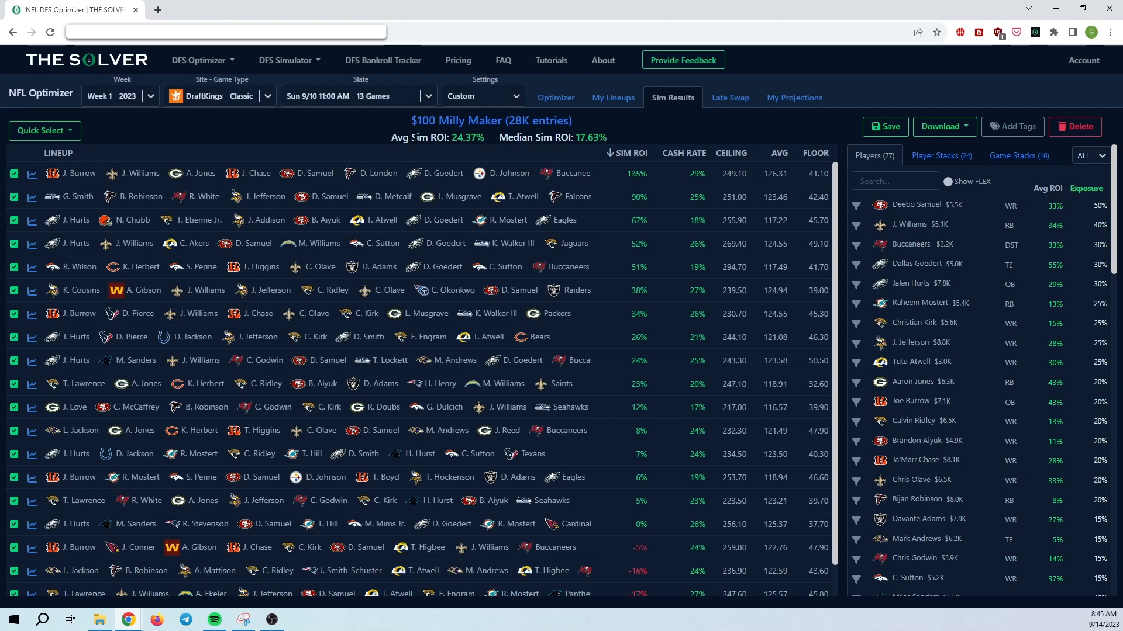
left_click_drag(392, 137, 486, 140)
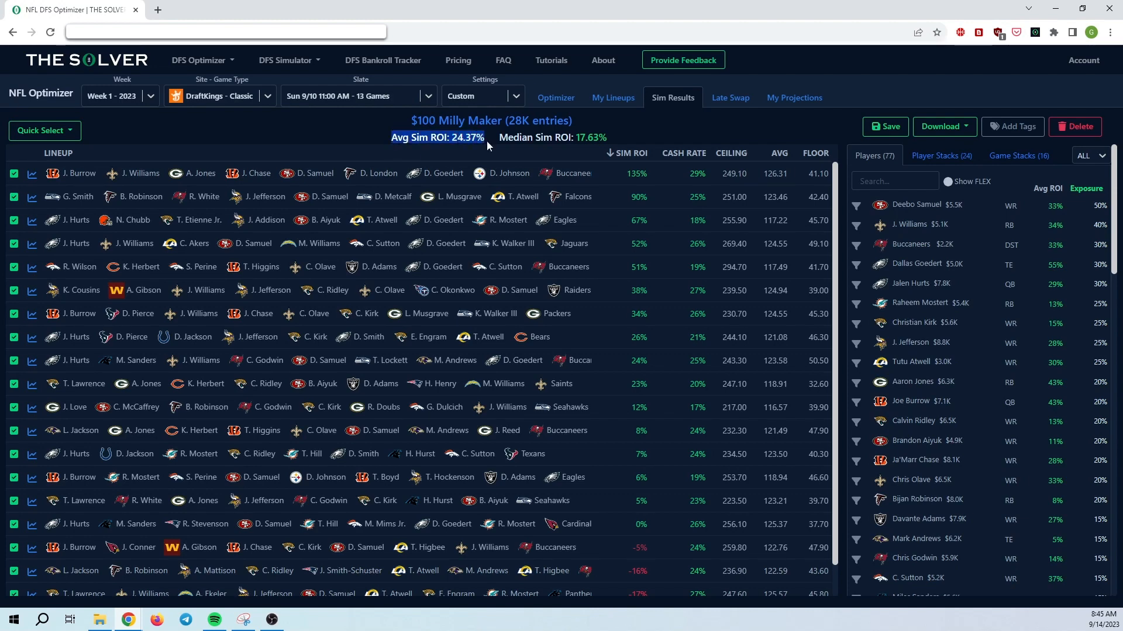
left_click(485, 141)
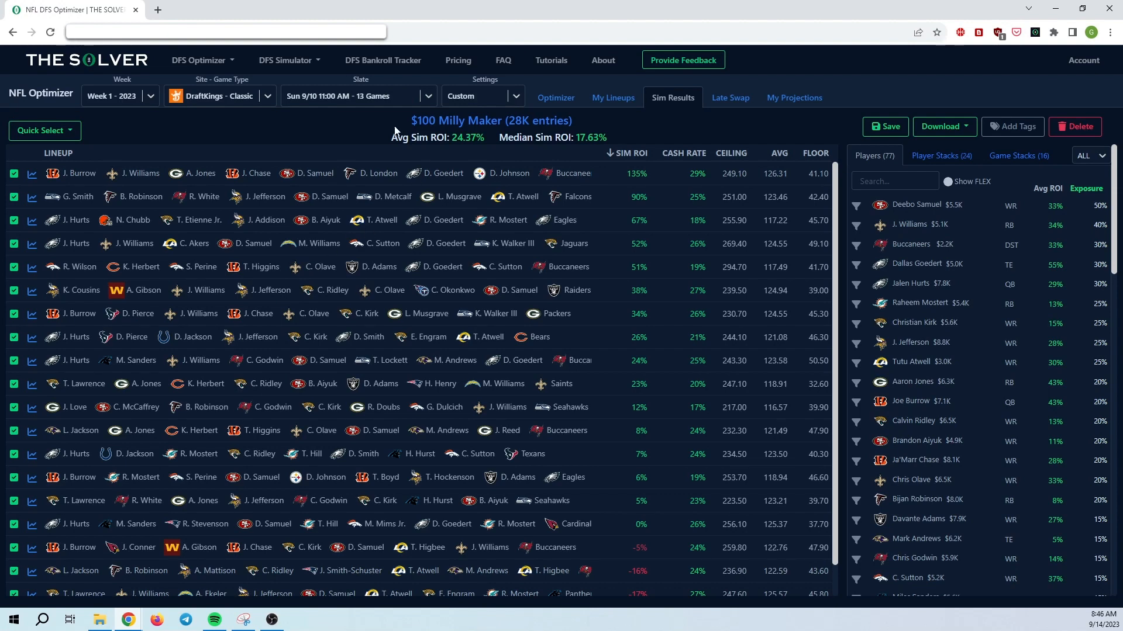
left_click_drag(409, 121, 605, 115)
left_click(592, 118)
left_click_drag(485, 137, 398, 137)
left_click(484, 139)
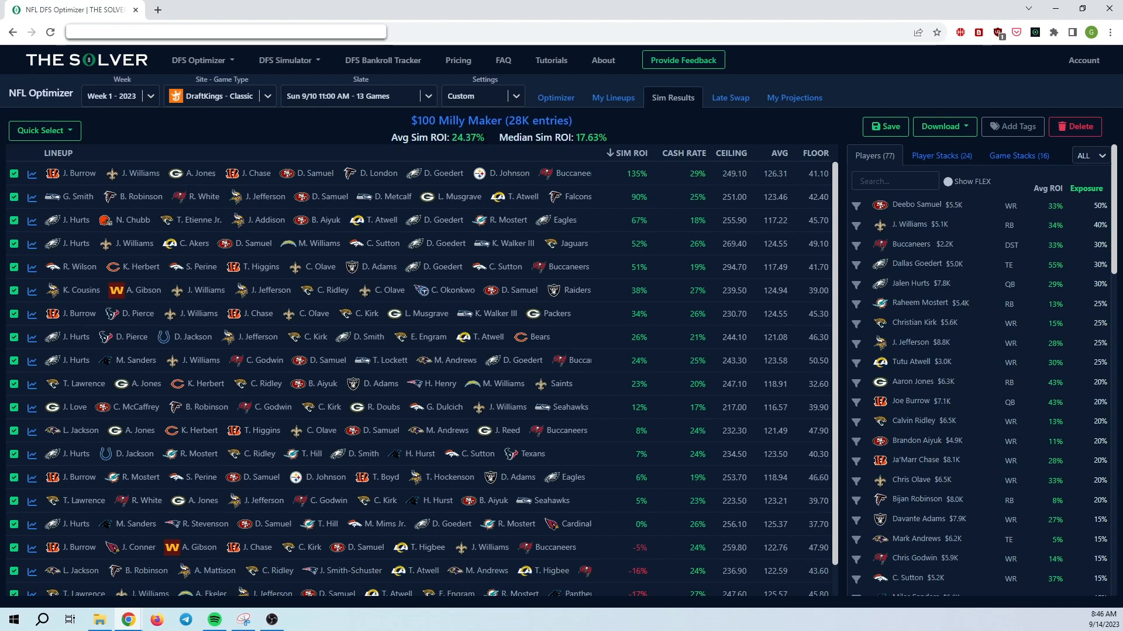
left_click_drag(485, 138, 374, 143)
left_click(374, 142)
left_click_drag(451, 139, 476, 139)
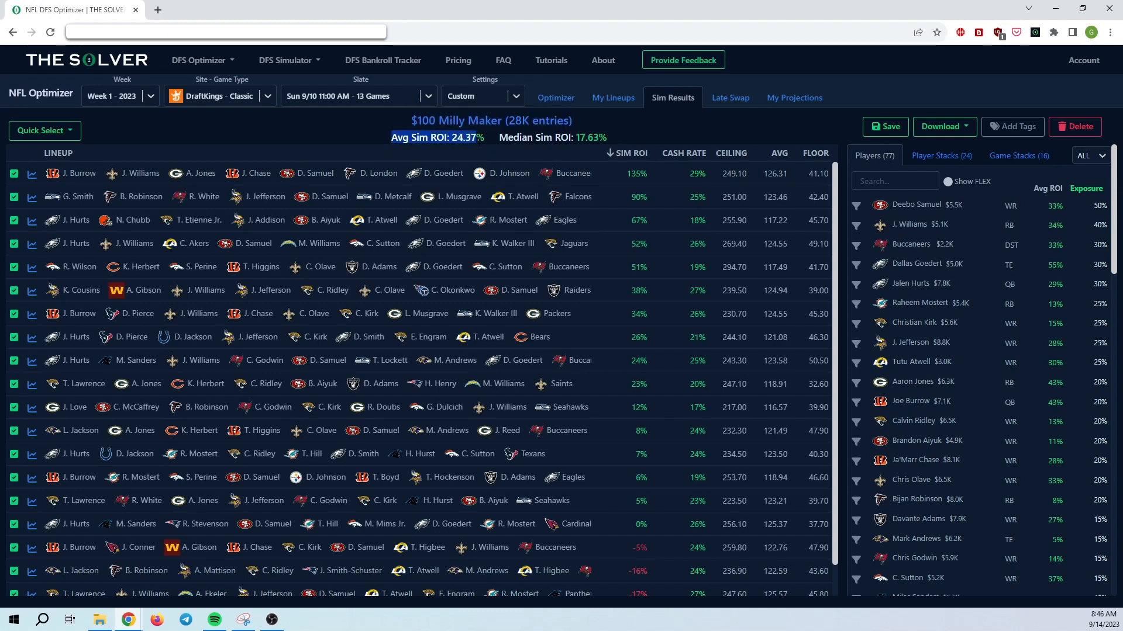
left_click(476, 142)
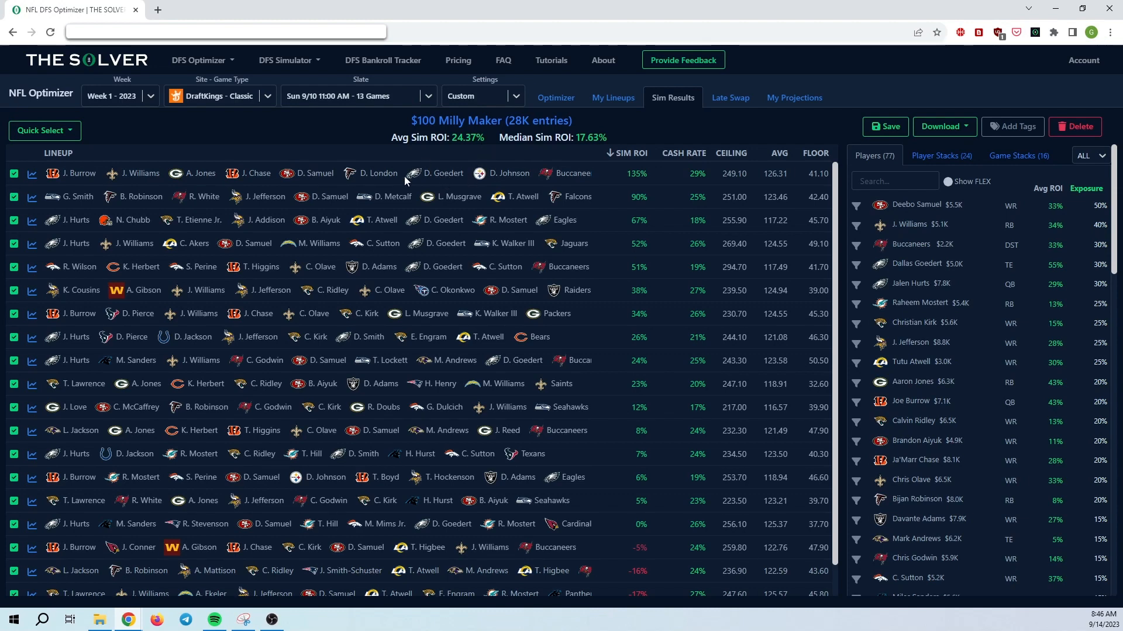
Step: Inspect the finish percentile distribution in the simulator results of the lineup with the highest Sim ROI
left_click(32, 174)
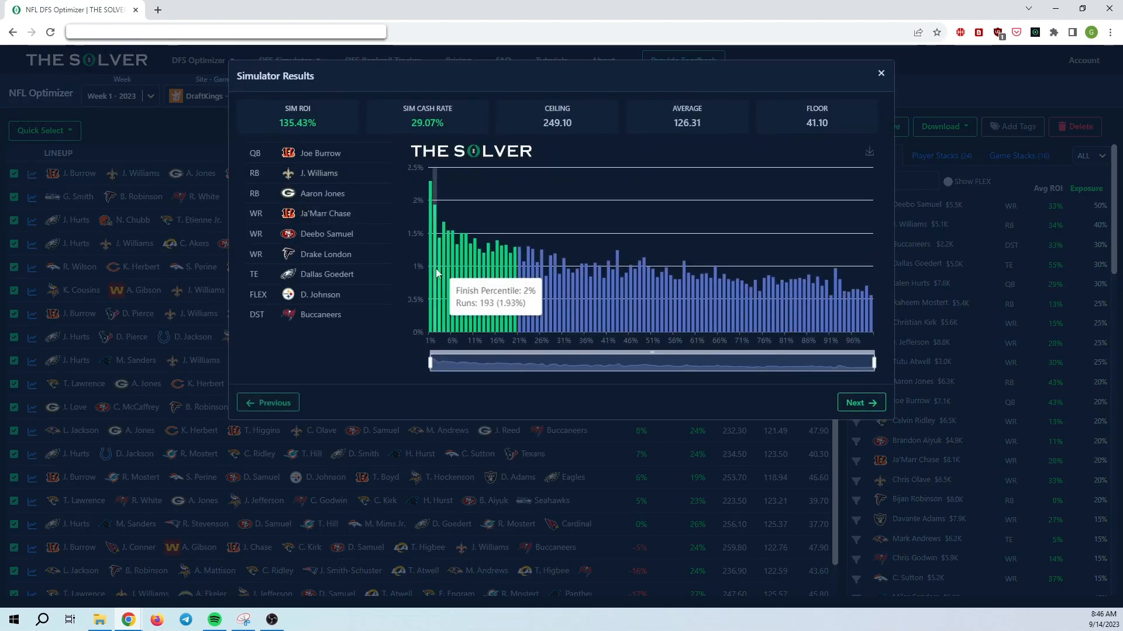
mouse_move(538, 294)
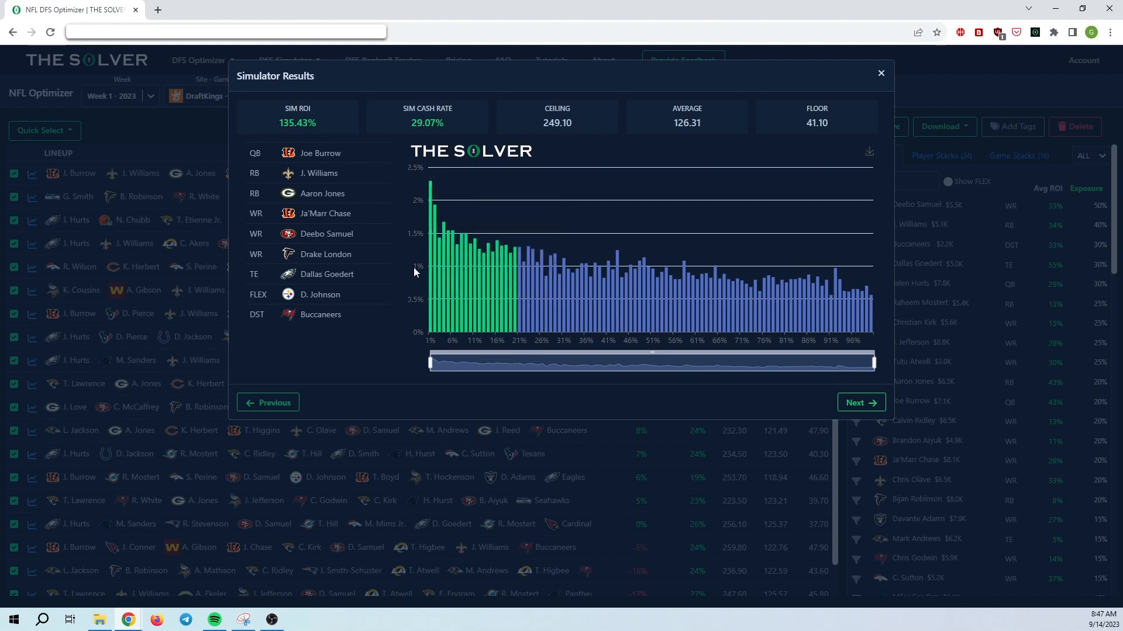
left_click(882, 76)
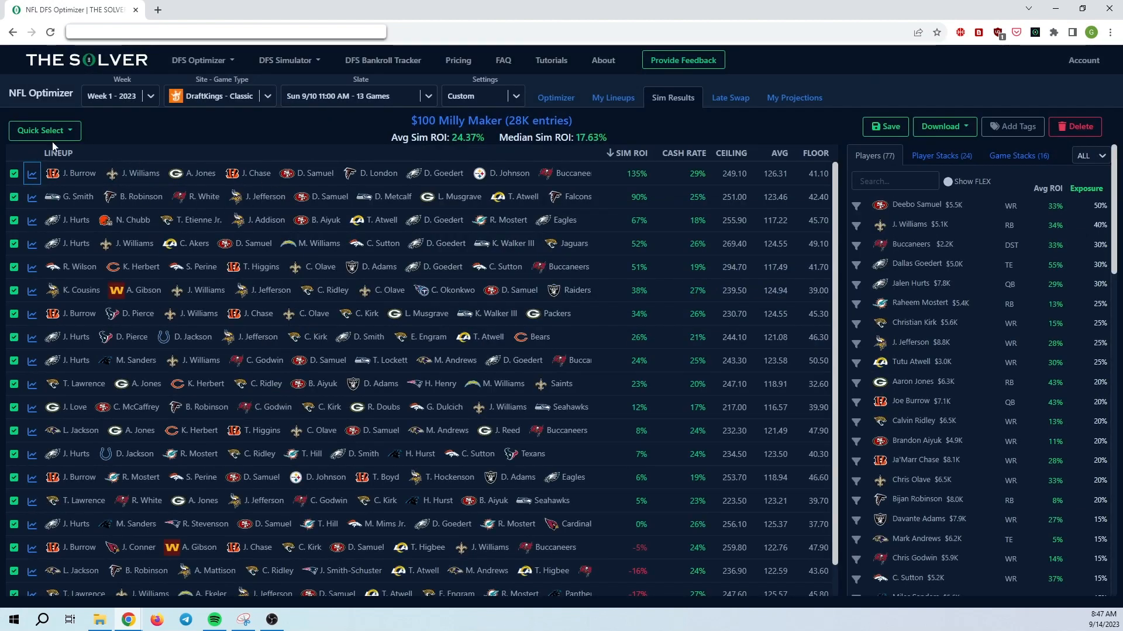
Step: Deselect all simulated lineups and select all of them again with Quick Select
left_click(69, 134)
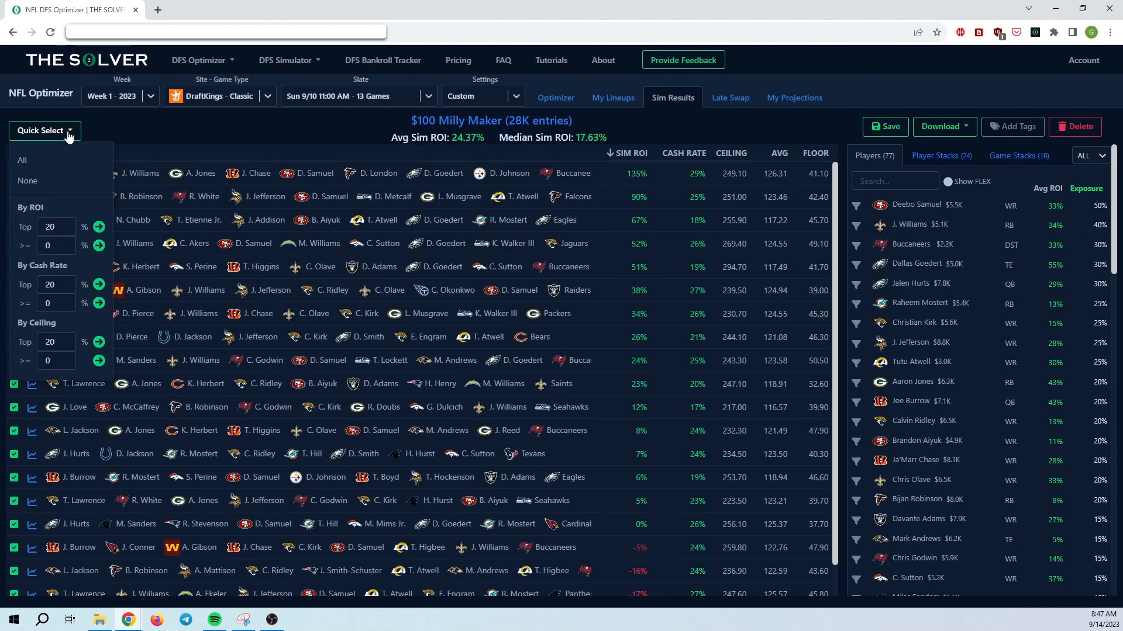
left_click(28, 181)
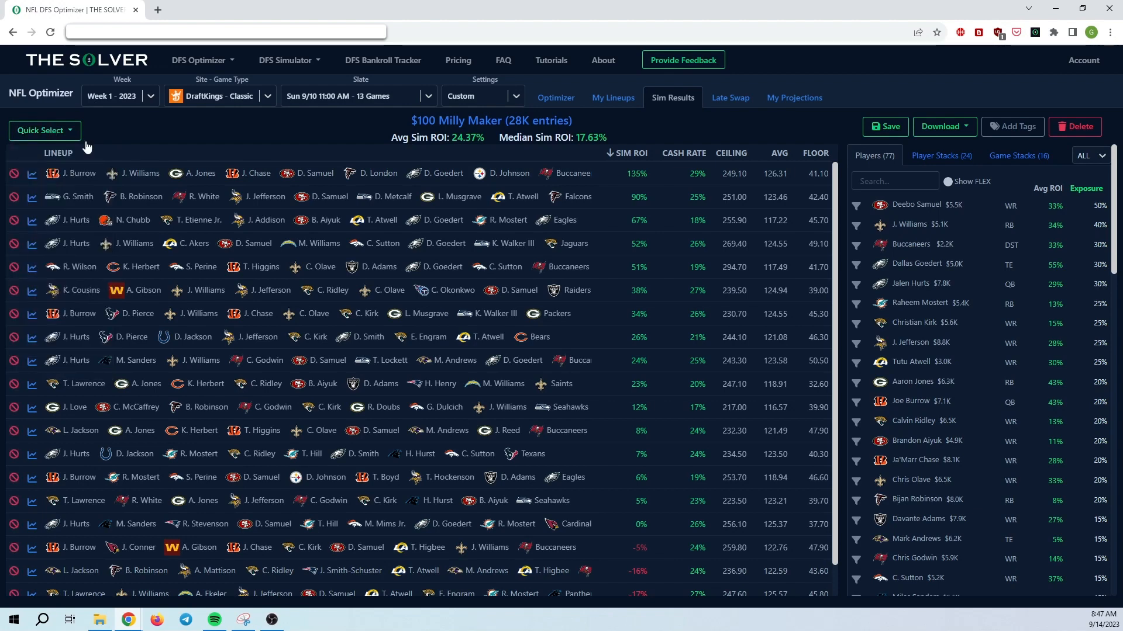
left_click(75, 132)
left_click(22, 164)
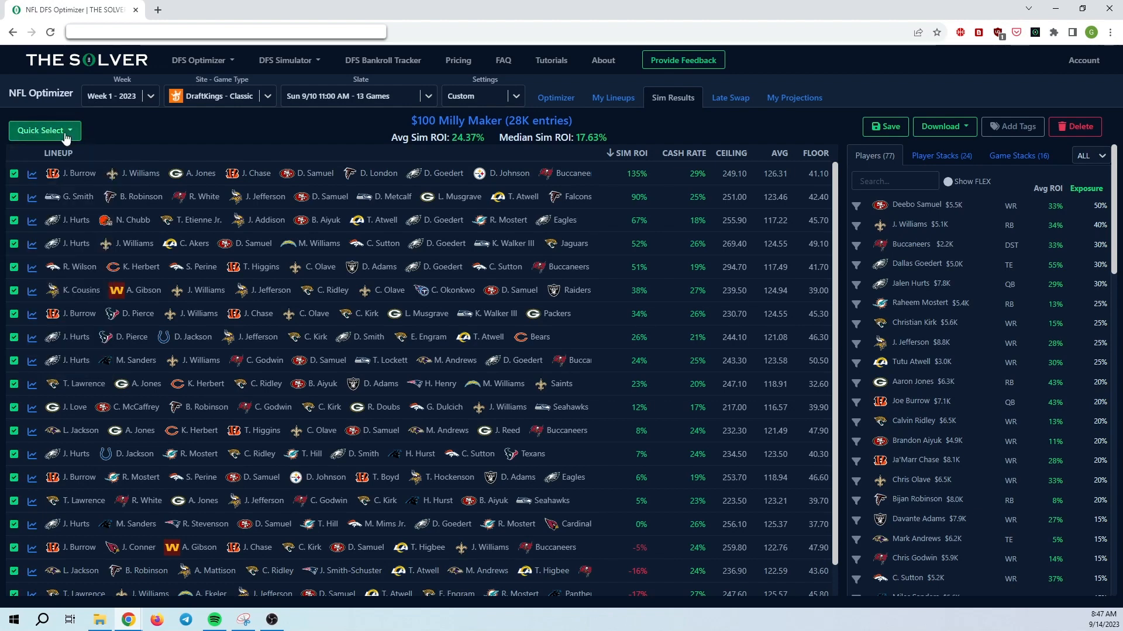
Step: Select only the lineups that meet a minimum Sim ROI threshold using Quick Select
left_click(69, 134)
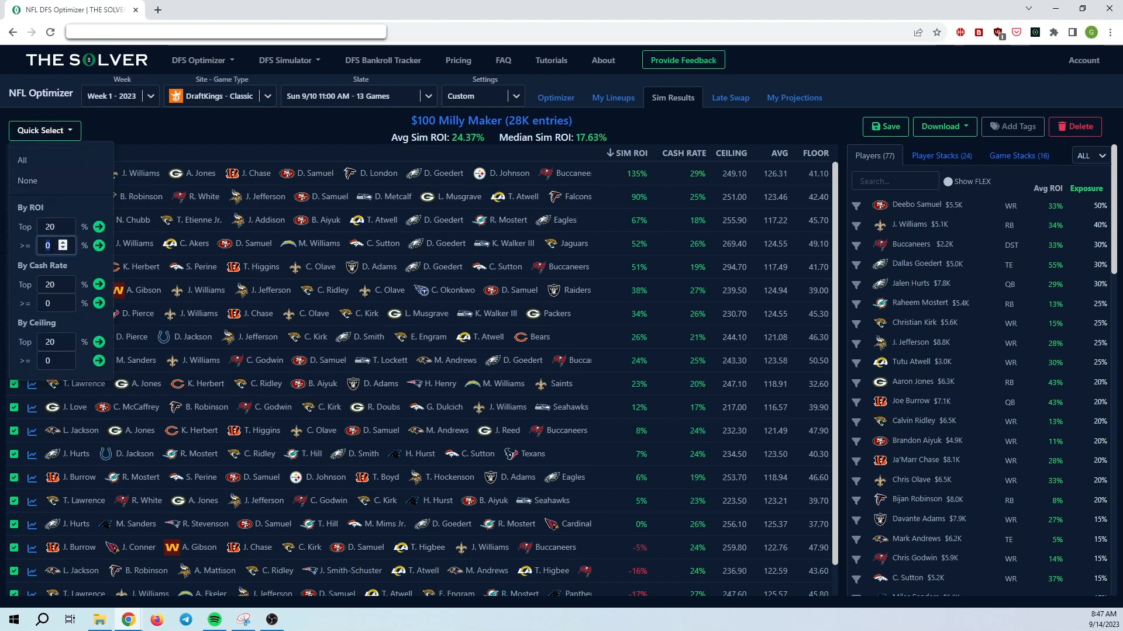
double_click(50, 227)
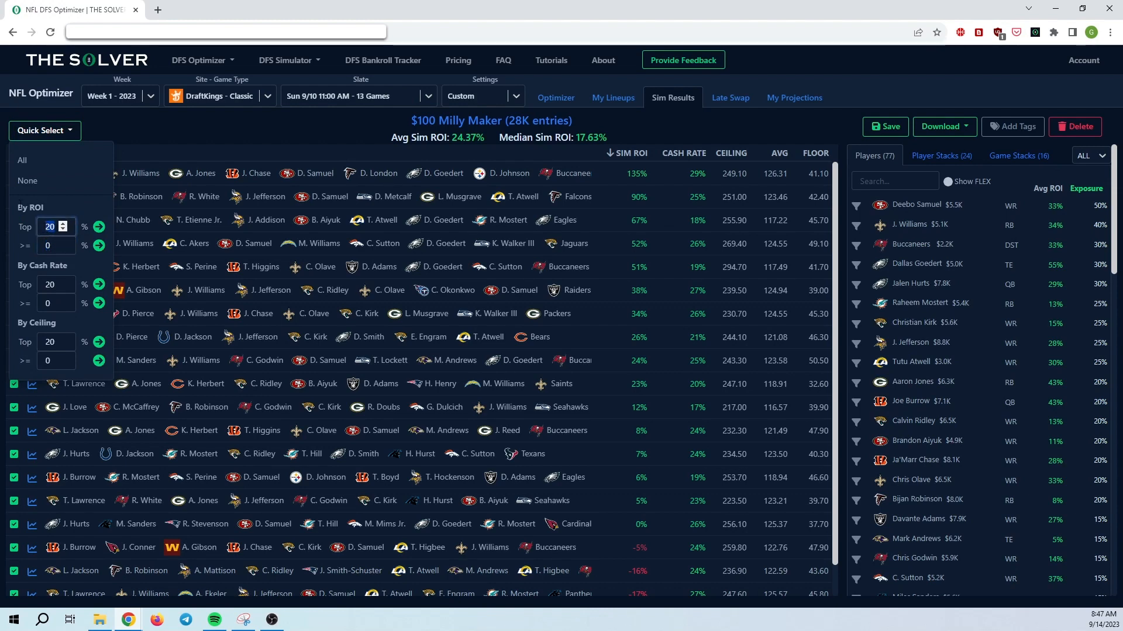
double_click(50, 247)
key("Return")
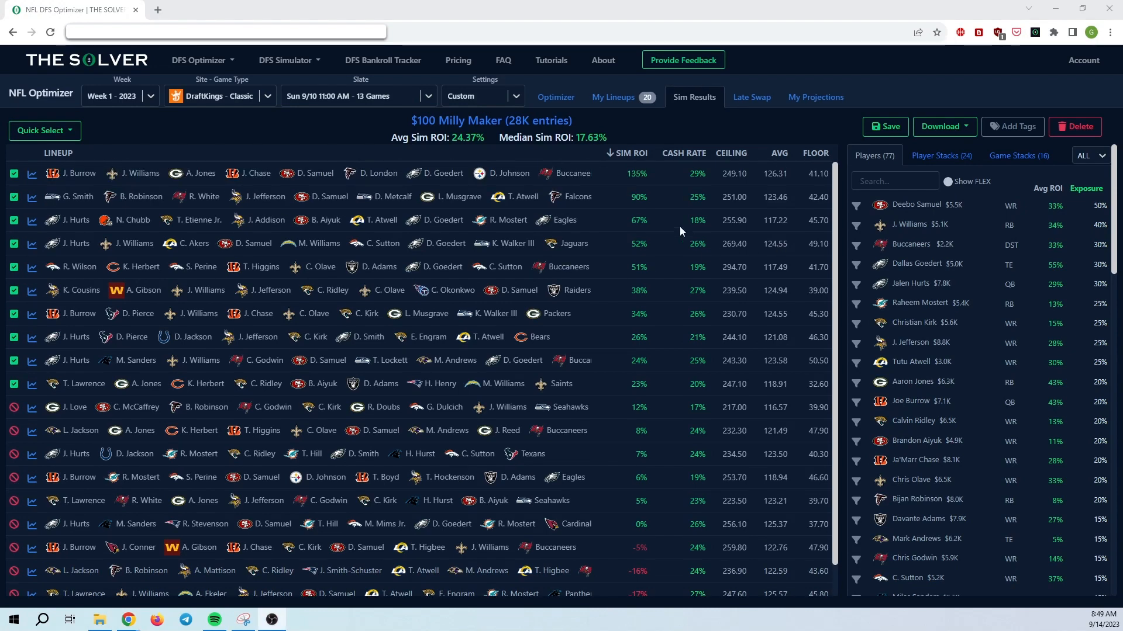
Step: Select all simulated lineups again with Quick Select
left_click(44, 130)
left_click(52, 167)
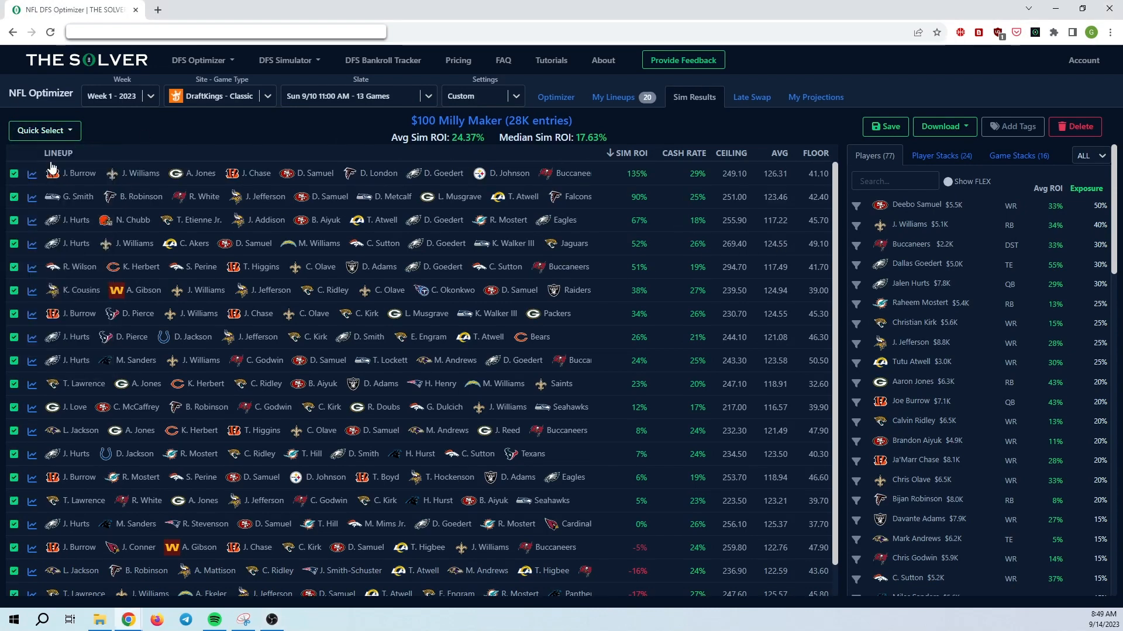
Step: Filter the simulated lineups to those containing Deebo Samuel, and clear that player filter again
scroll(89, 423, "down", 1)
scroll(176, 305, "up", 1)
left_click(856, 208)
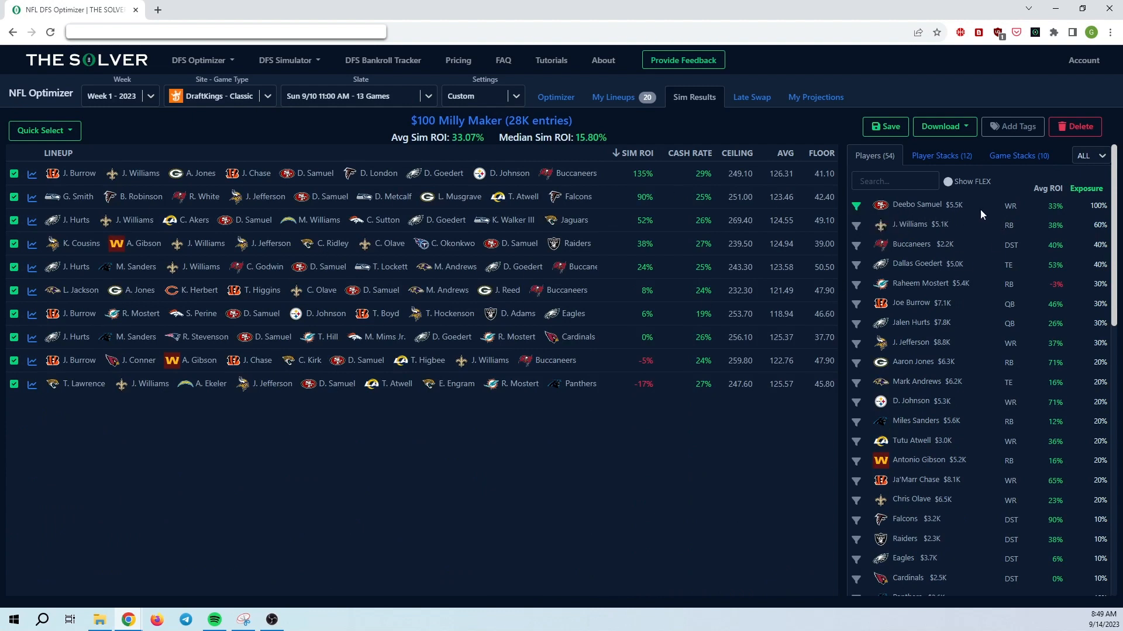
left_click(857, 207)
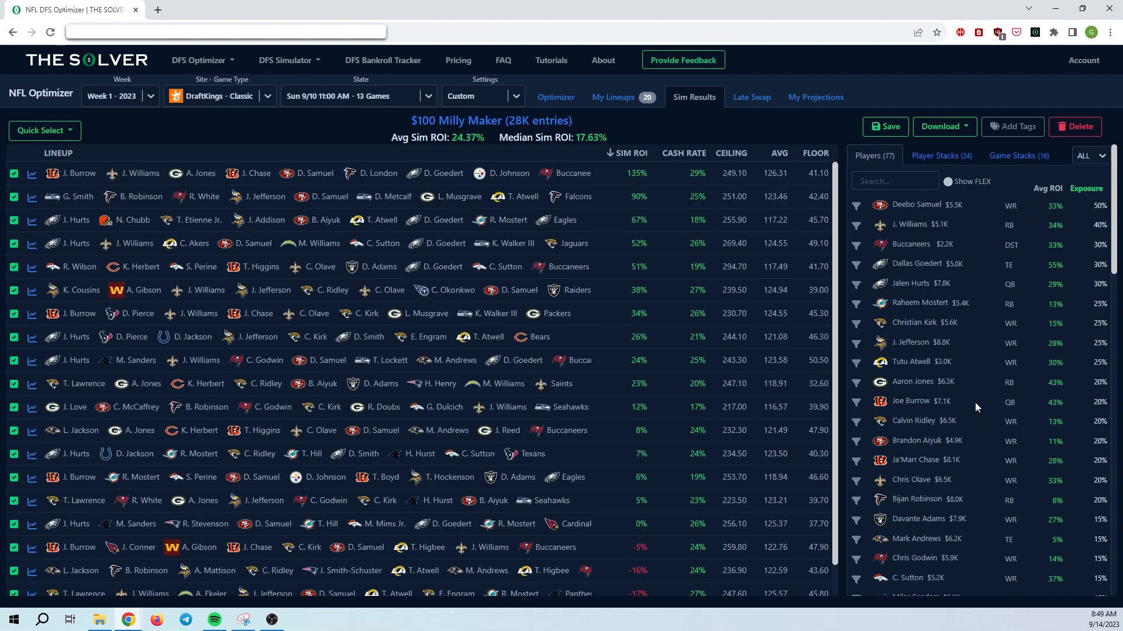
Step: Save the selected simulated lineups and look through the saved ones in My Lineups
left_click(891, 130)
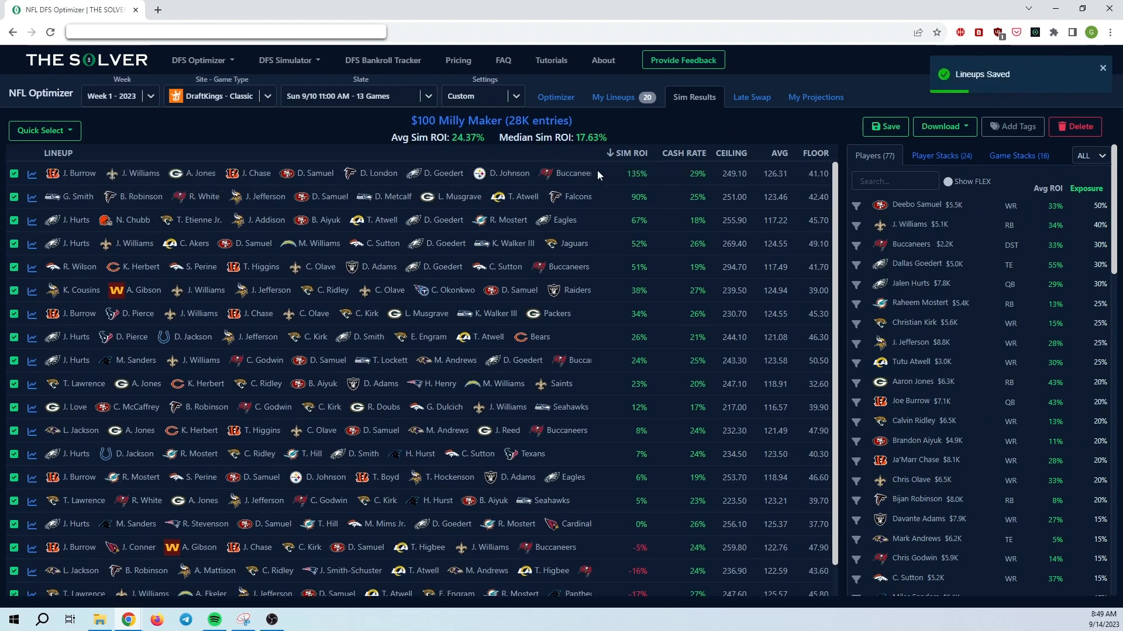
left_click(619, 104)
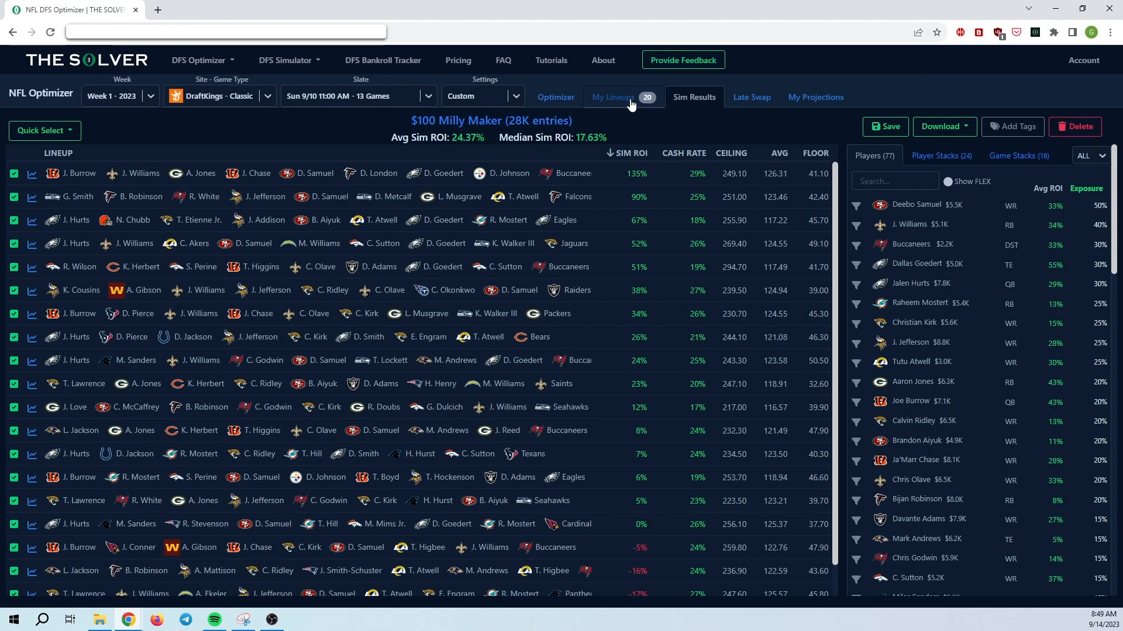
scroll(941, 421, "down", 5)
scroll(942, 421, "up", 5)
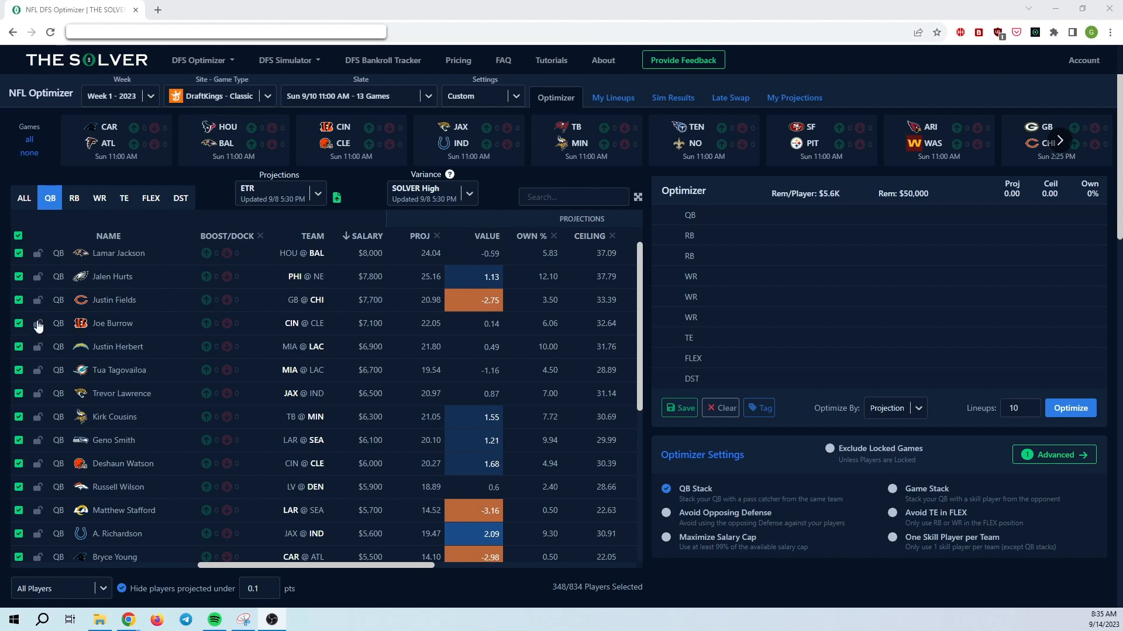
Step: Lock Joe Burrow at QB and set the same-team QB stack in Advanced Settings to exactly 1 WR or TE
left_click(38, 323)
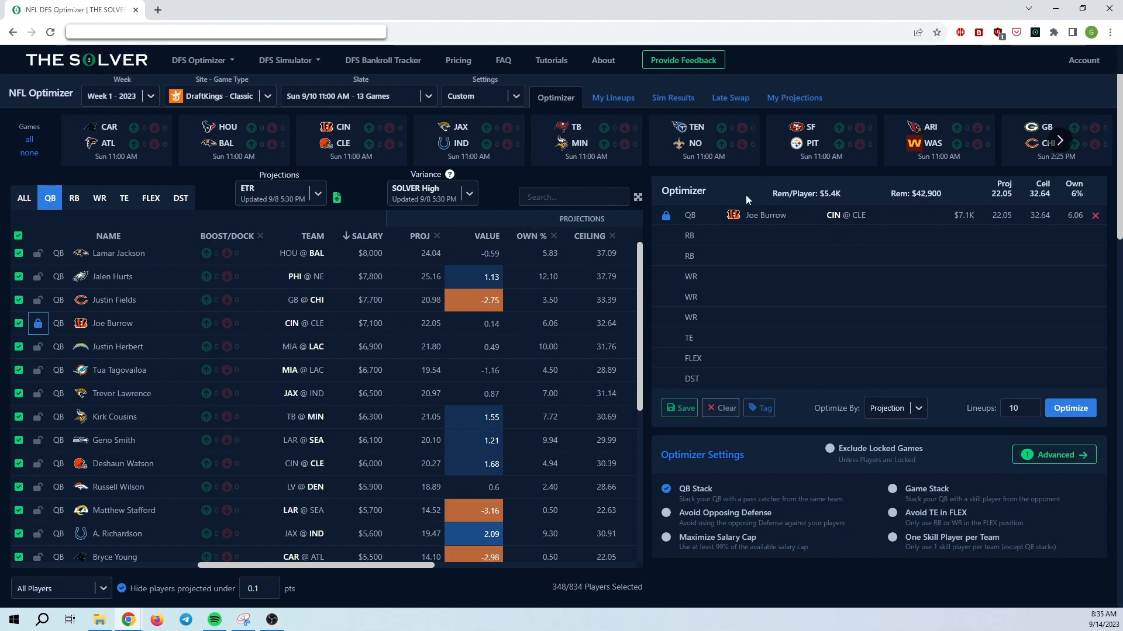
left_click(1054, 455)
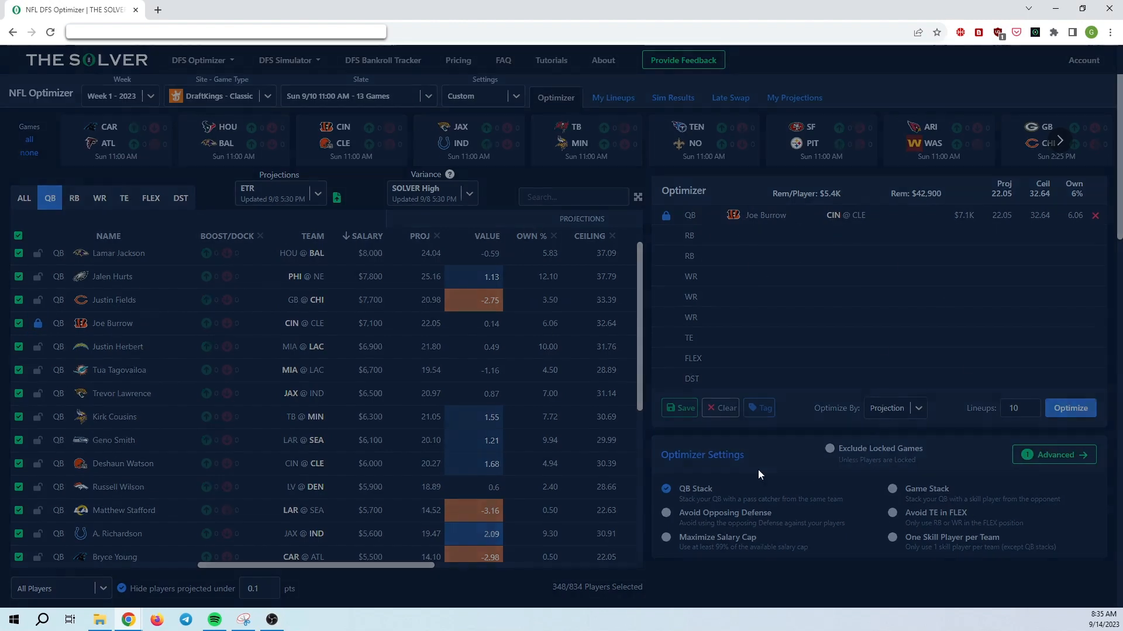
left_click(656, 372)
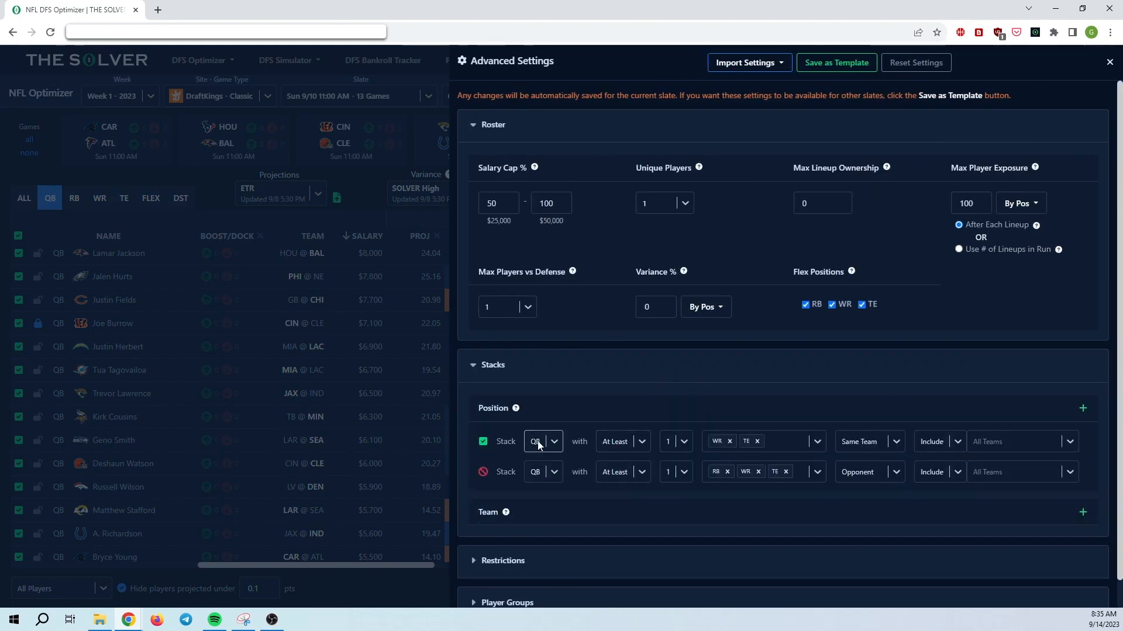
left_click(622, 442)
left_click(636, 512)
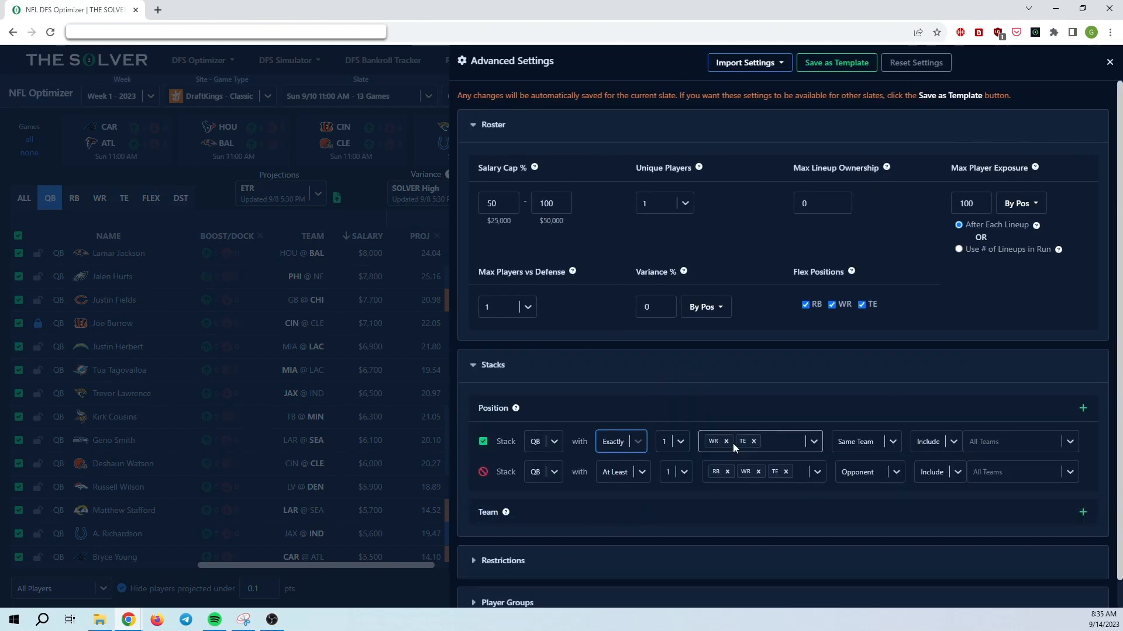
left_click(770, 401)
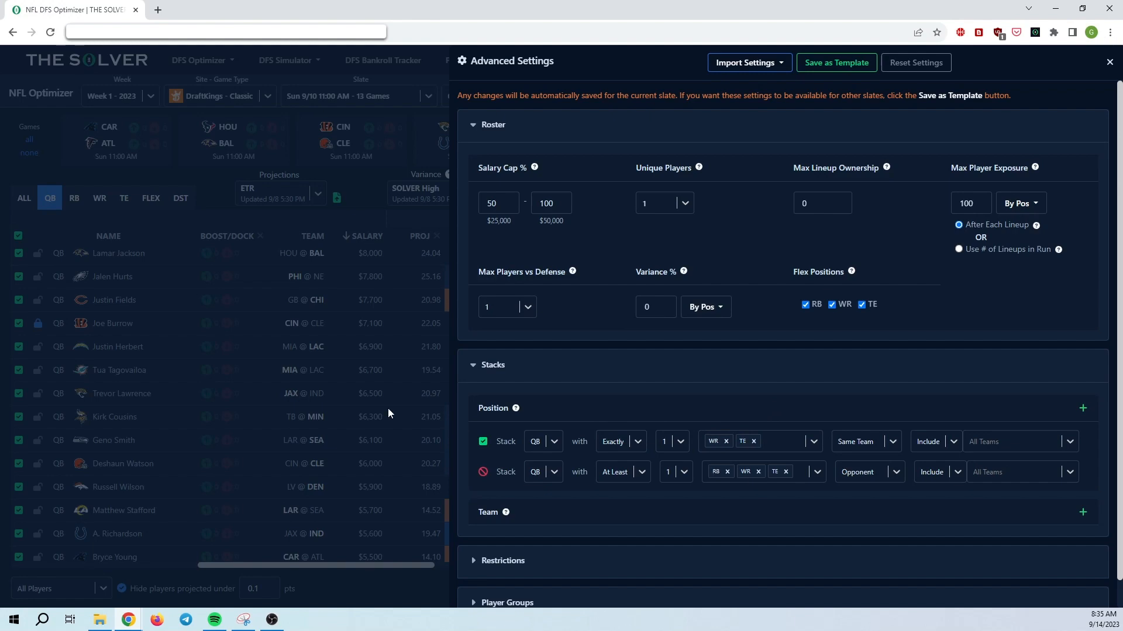
left_click(418, 403)
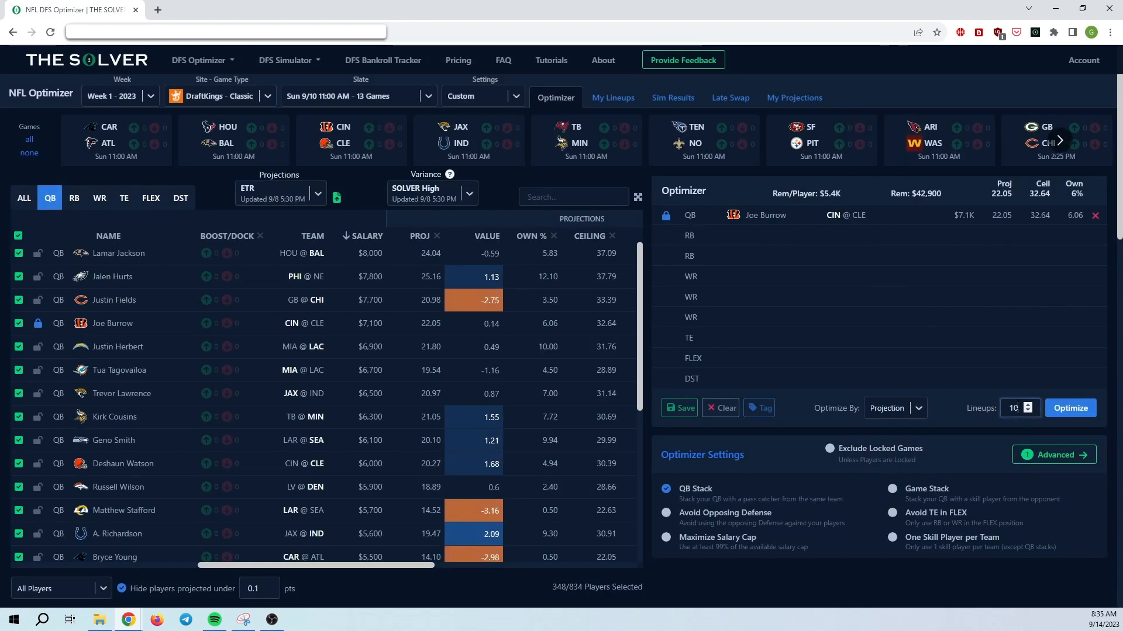
Step: Generate 20 optimized single-stack Joe Burrow lineups and simulate them in the $100 Milly Maker contest
double_click(1014, 408)
left_click(1070, 409)
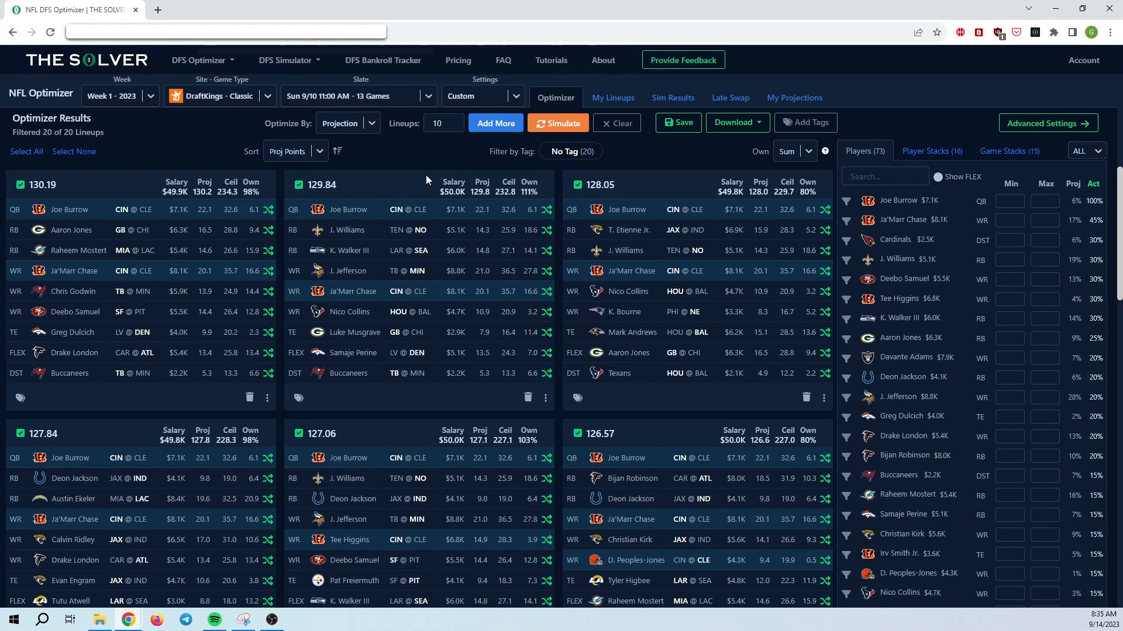
left_click(558, 132)
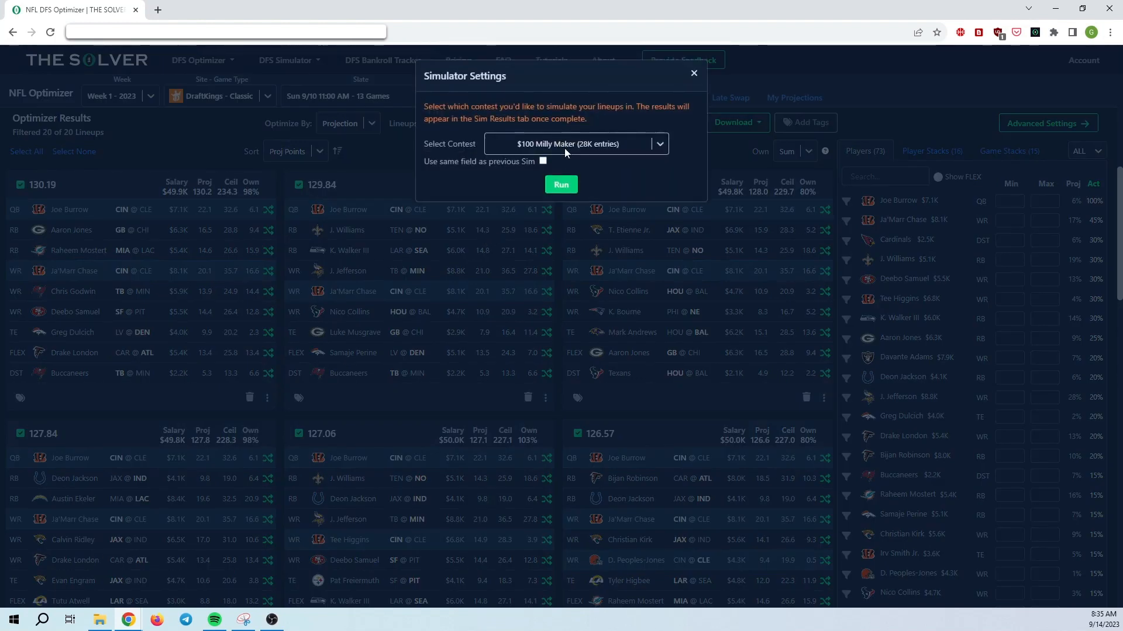
left_click(561, 186)
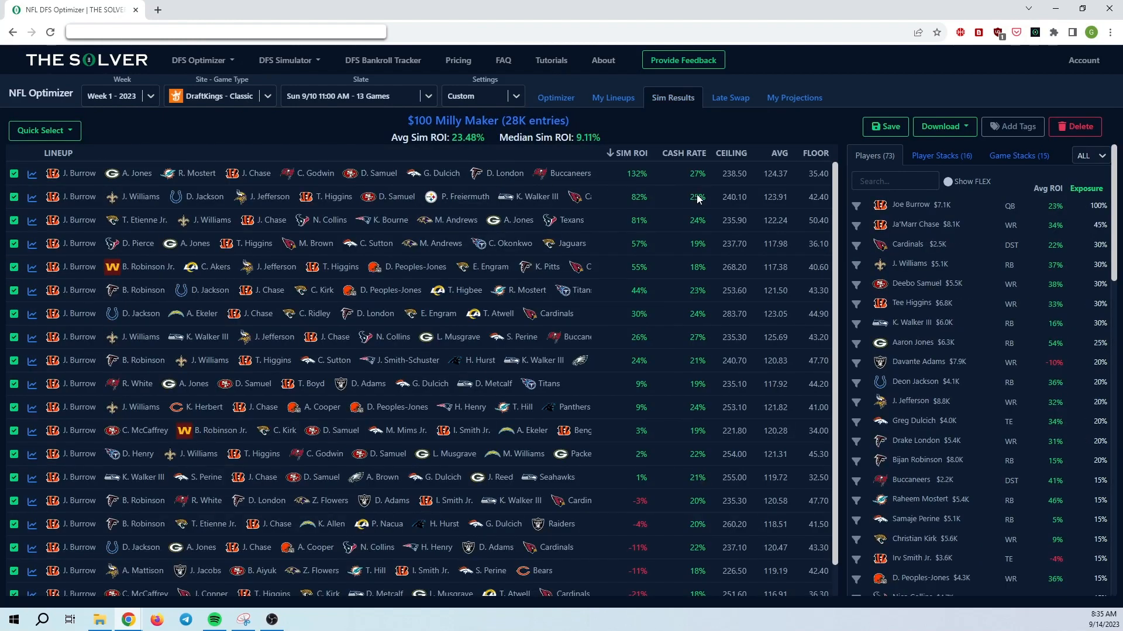
Step: Examine the average Sim ROI of the simulated Joe Burrow single-stack lineups and look through the lineup list
scroll(501, 350, "down", 2)
scroll(499, 343, "up", 2)
left_click_drag(484, 138, 397, 139)
left_click(469, 152)
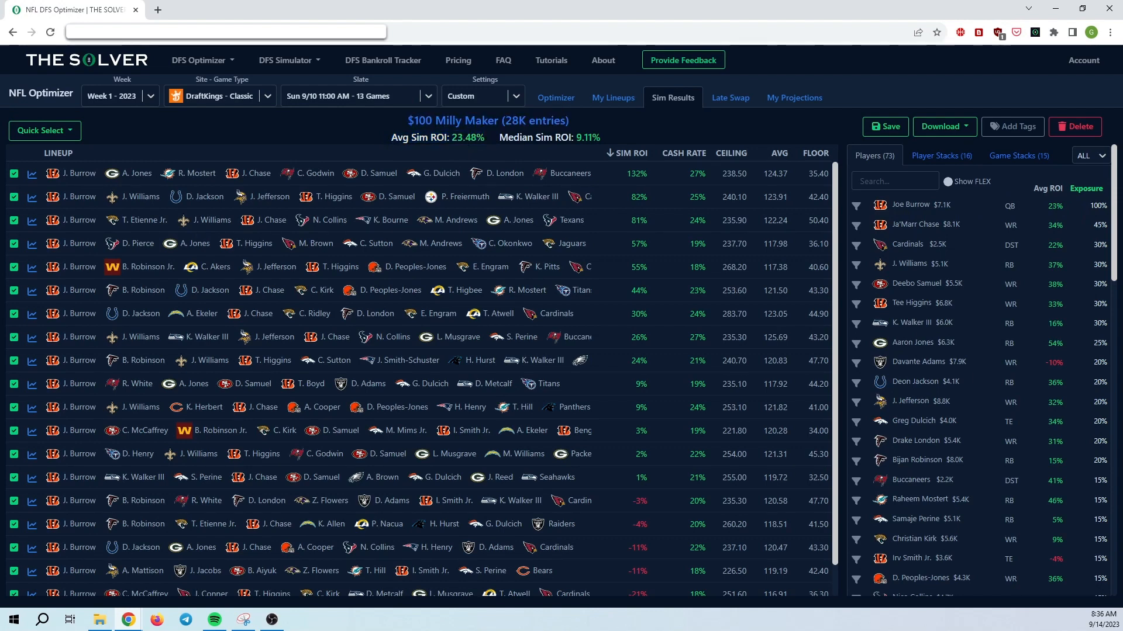
left_click_drag(487, 138, 388, 139)
left_click(407, 138)
scroll(933, 328, "down", 2)
scroll(933, 328, "up", 2)
Step: Compare the Avg ROI of Bengals pass catchers Ja'Marr Chase, Tee Higgins and Irv Smith Jr. with the lineup set's average Sim ROI
left_click_drag(1063, 226, 1047, 228)
left_click_drag(1064, 305, 1045, 306)
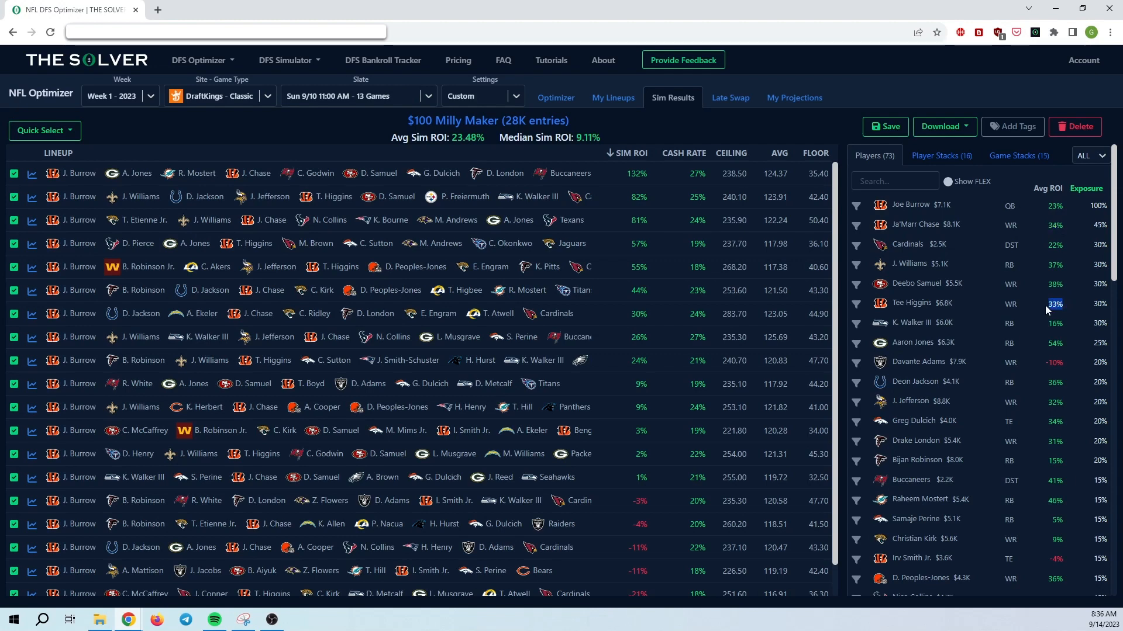
left_click(1054, 306)
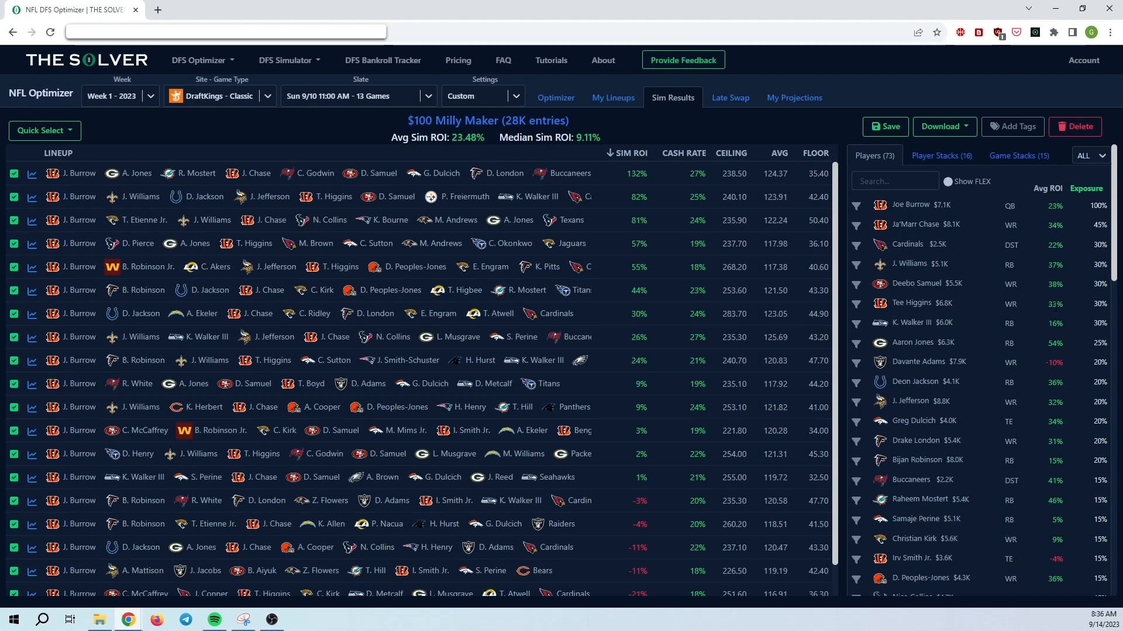
left_click(1056, 559)
scroll(1058, 559, "down", 3)
scroll(982, 374, "up", 3)
mouse_move(364, 128)
left_mouse_down()
mouse_move(612, 124)
mouse_move(369, 128)
left_mouse_up()
left_click_drag(485, 138, 378, 138)
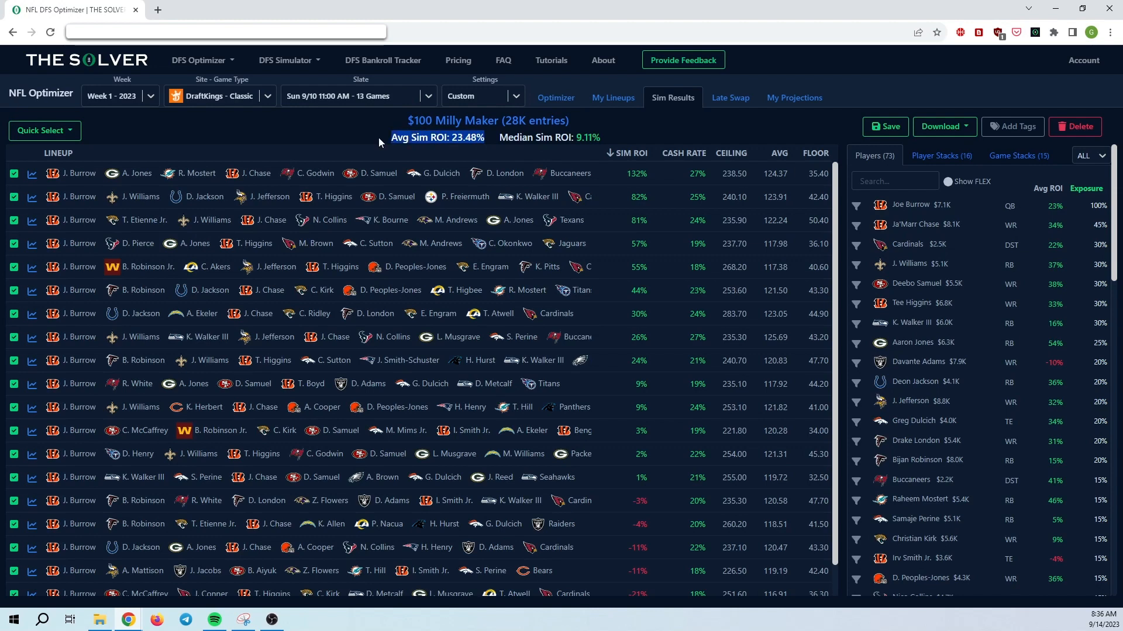
left_click(377, 138)
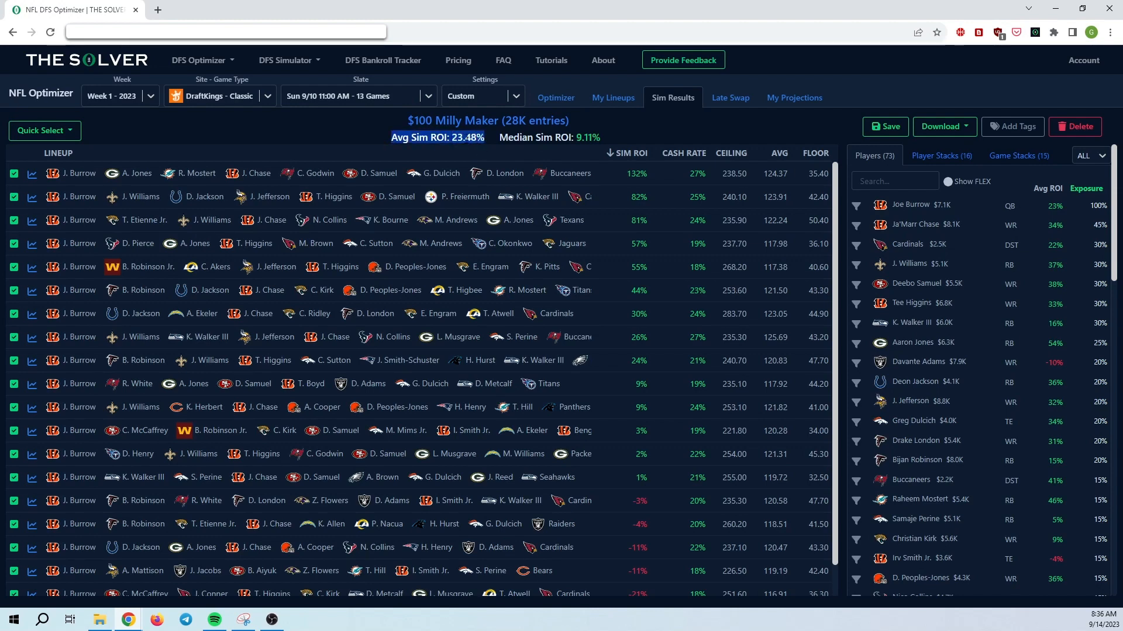
Step: Change the same-team QB stack in the optimizer's Advanced Settings to exactly 2 WR or TE players
left_click(555, 97)
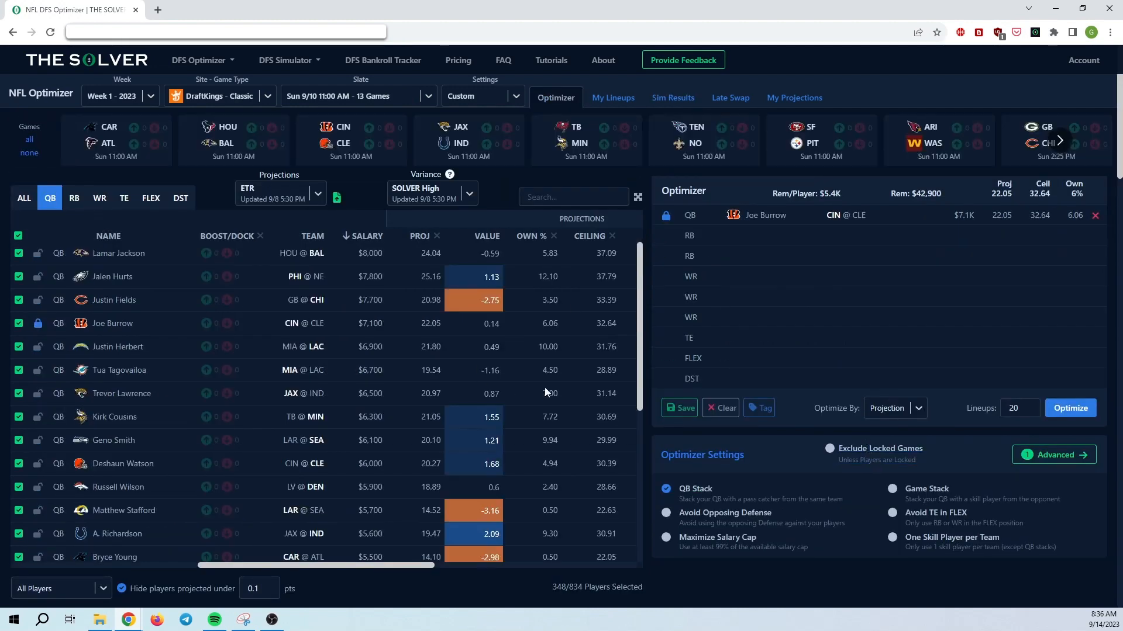
left_click(1049, 457)
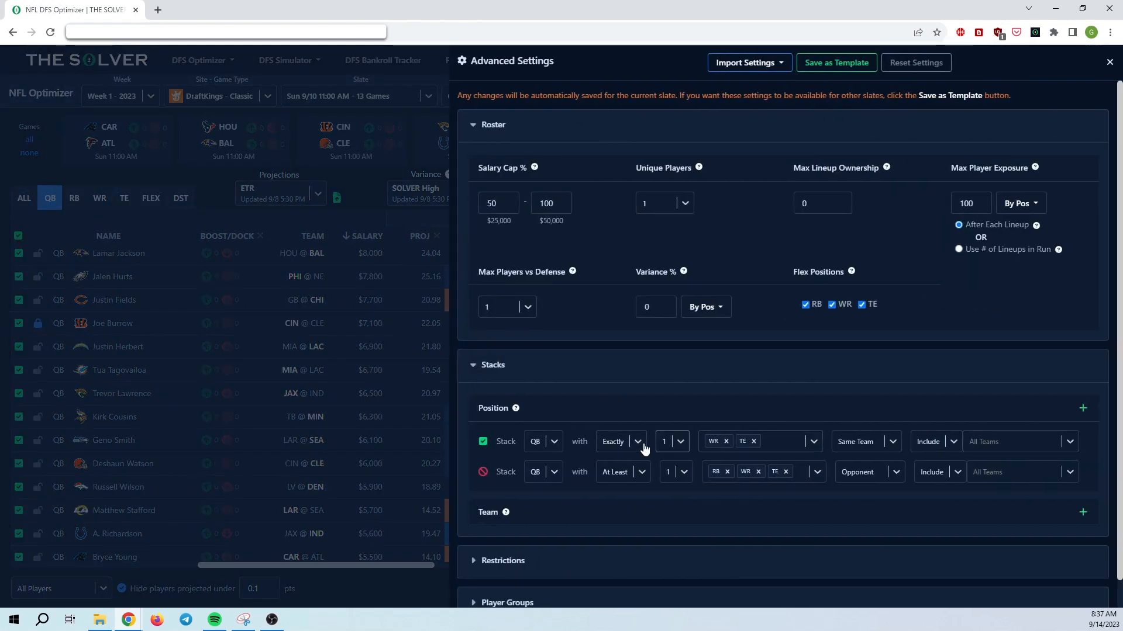
left_click(670, 438)
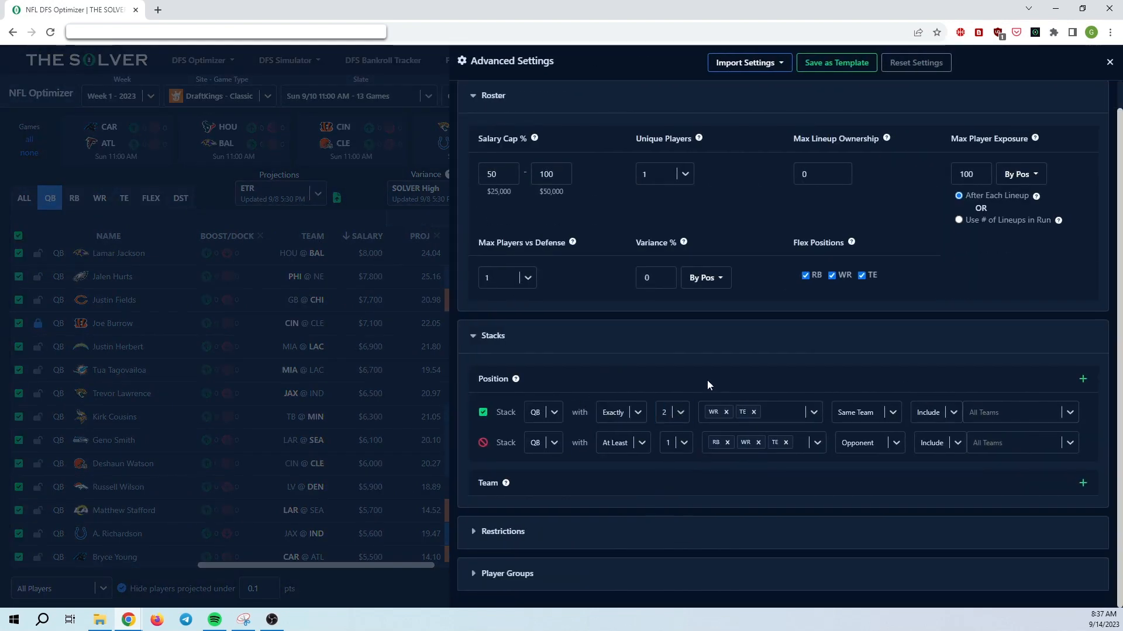
left_click(311, 380)
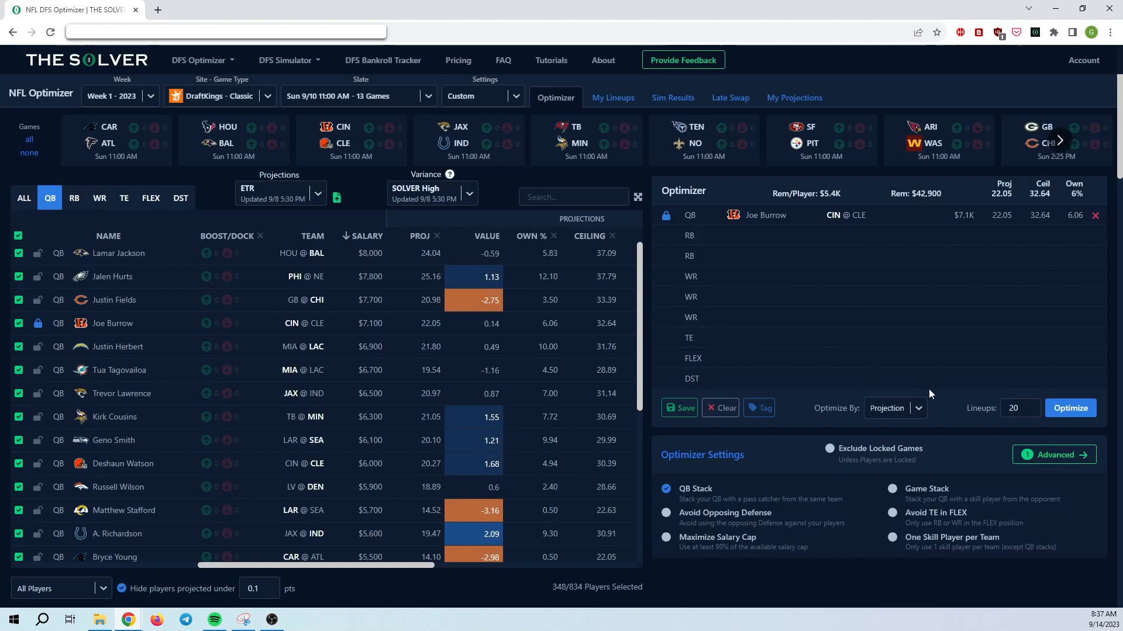
Step: Generate 20 optimized double-stack Joe Burrow lineups and simulate them in the $100 Milly Maker contest
left_click(1066, 411)
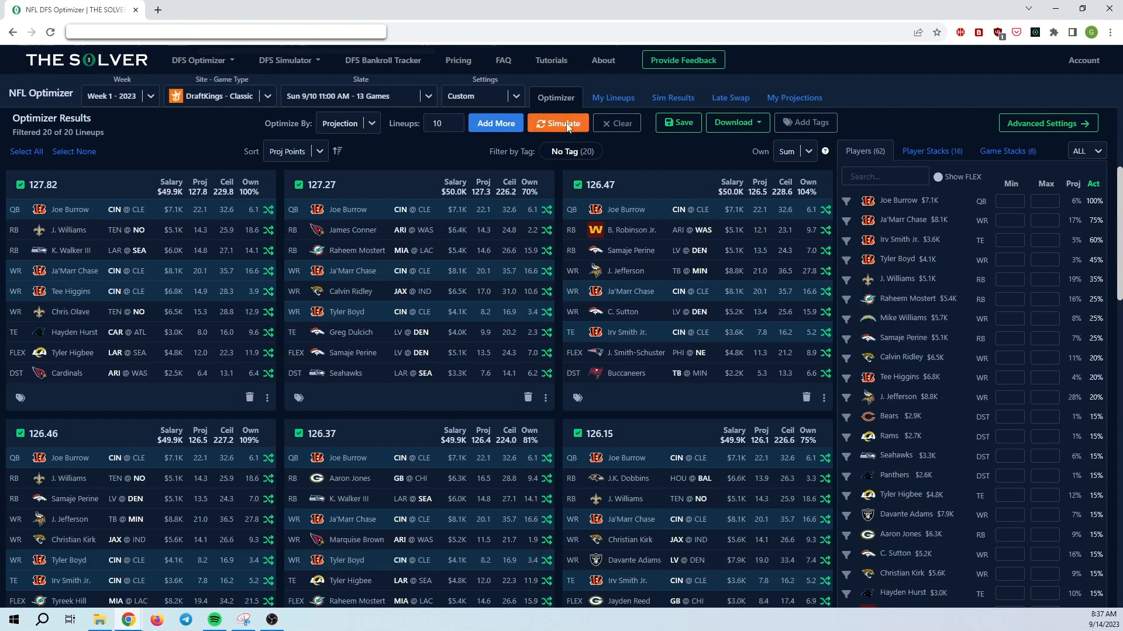
left_click(562, 124)
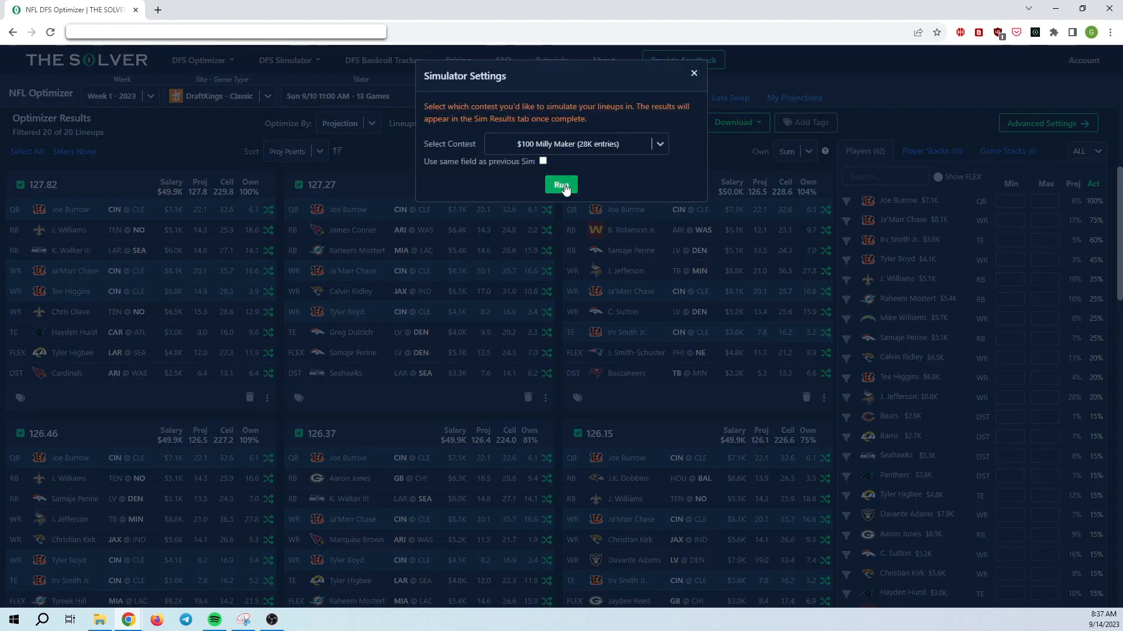
left_click(562, 183)
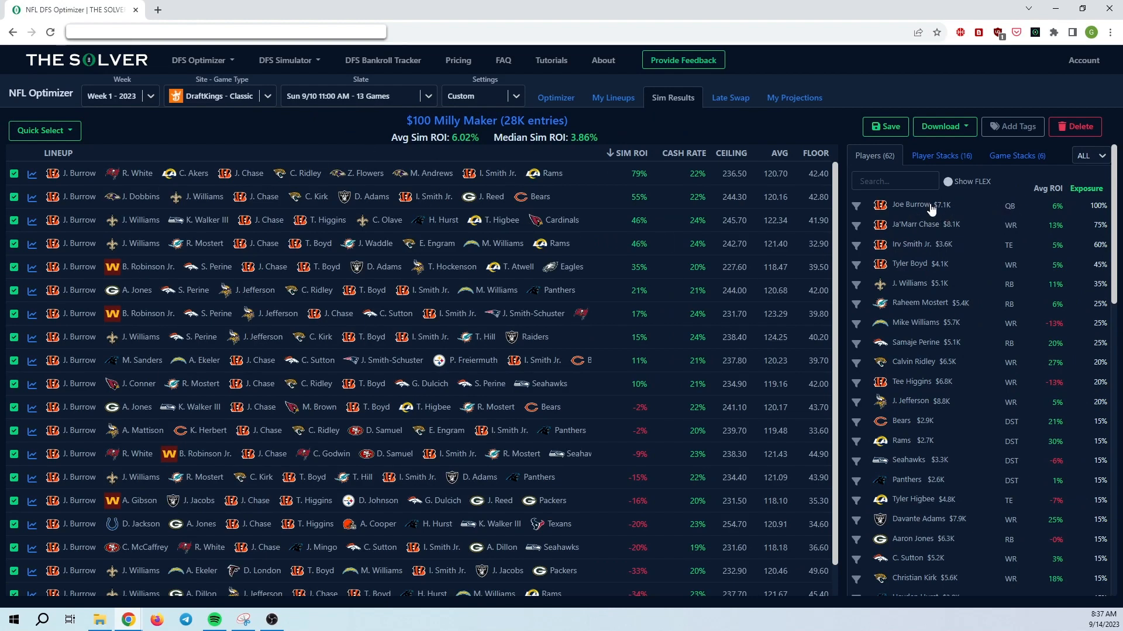
Step: Examine the Avg ROI of Joe Burrow and the other players in the double-stack simulation, along with the set's average Sim ROI
left_click_drag(1065, 203, 1050, 209)
left_click(1054, 205)
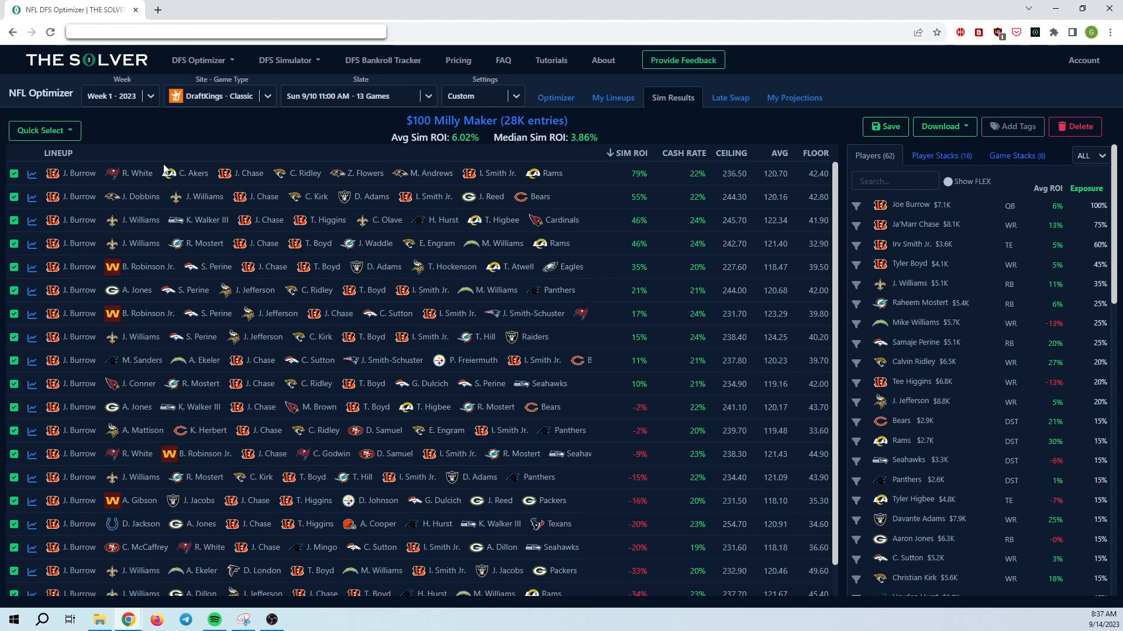
scroll(984, 165, "down", 3)
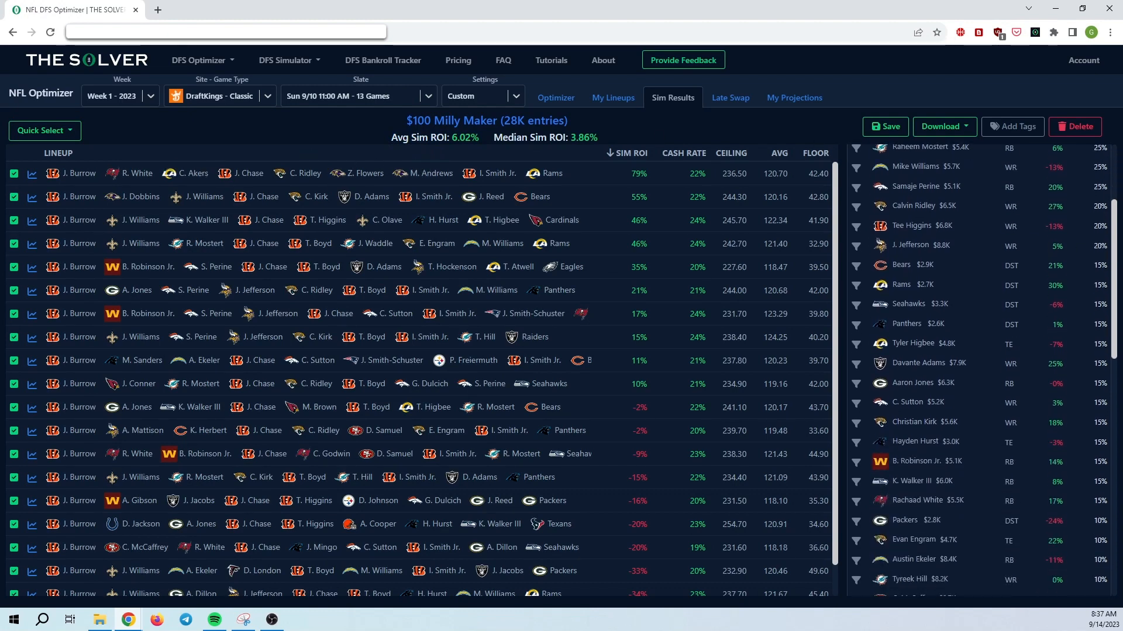
left_click_drag(1113, 250, 1117, 155)
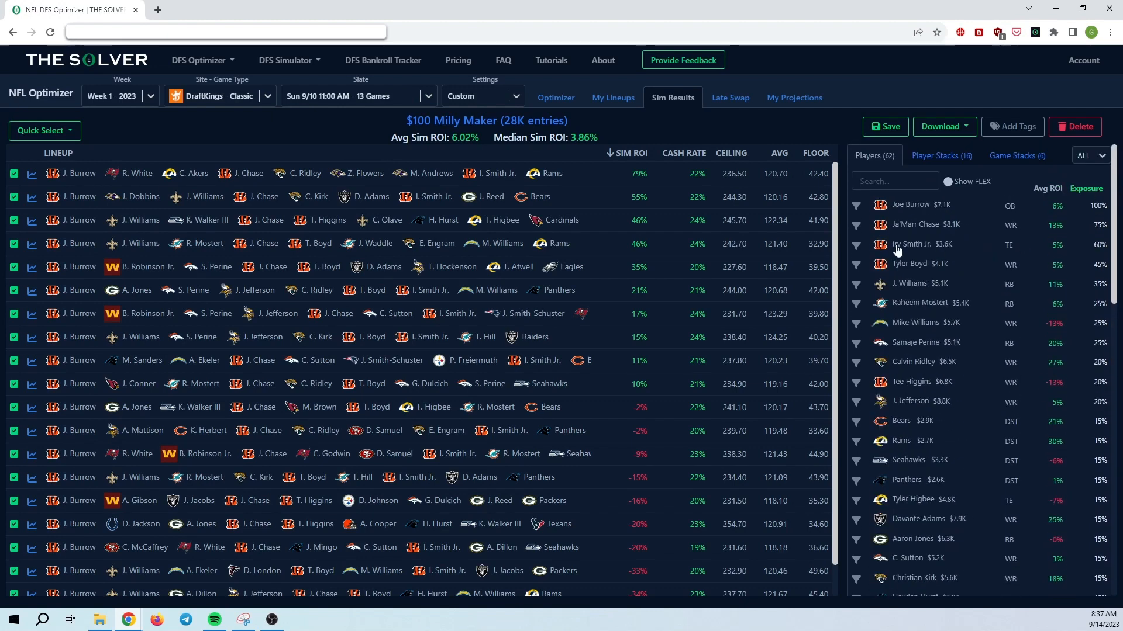
mouse_move(482, 135)
left_mouse_down()
mouse_move(380, 138)
mouse_move(482, 138)
left_mouse_up()
left_click(483, 139)
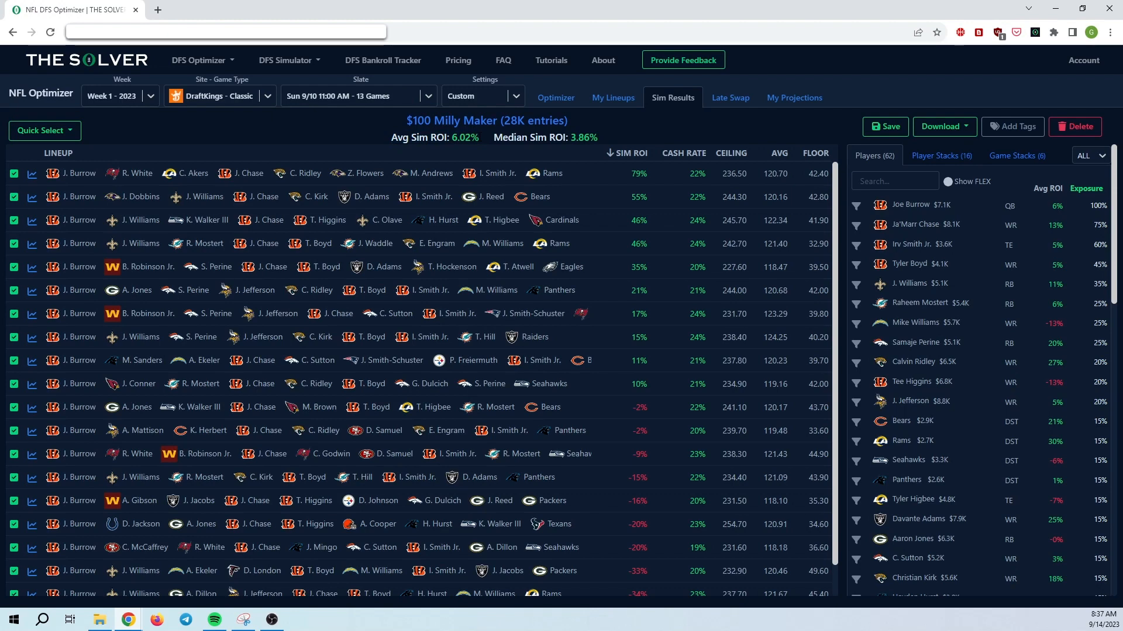
scroll(489, 293, "down", 1)
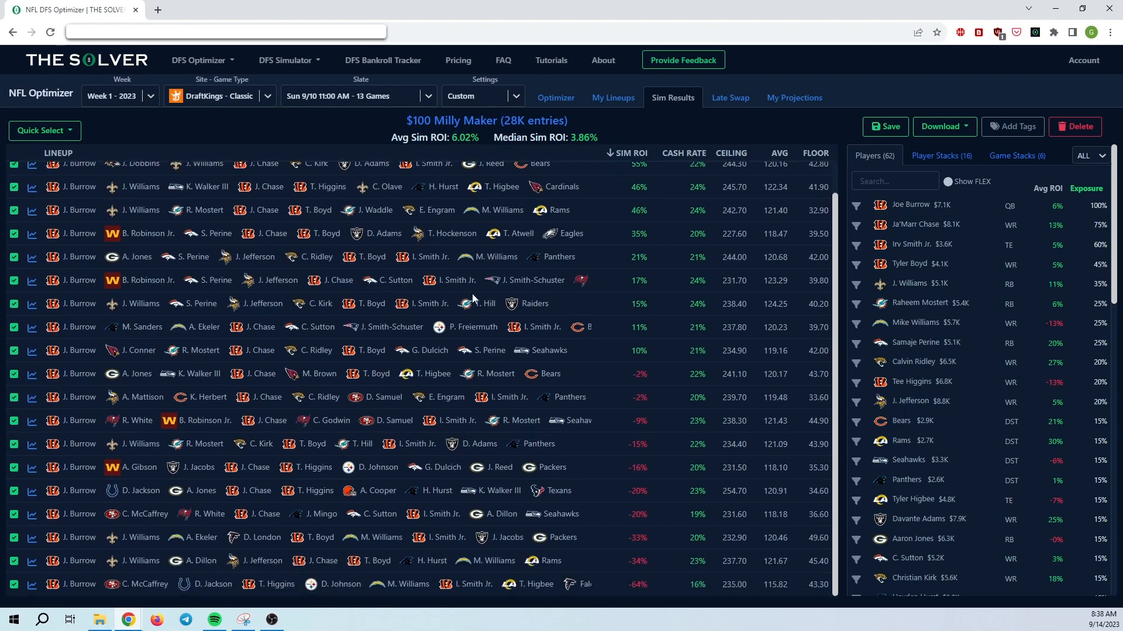
scroll(362, 457, "up", 1)
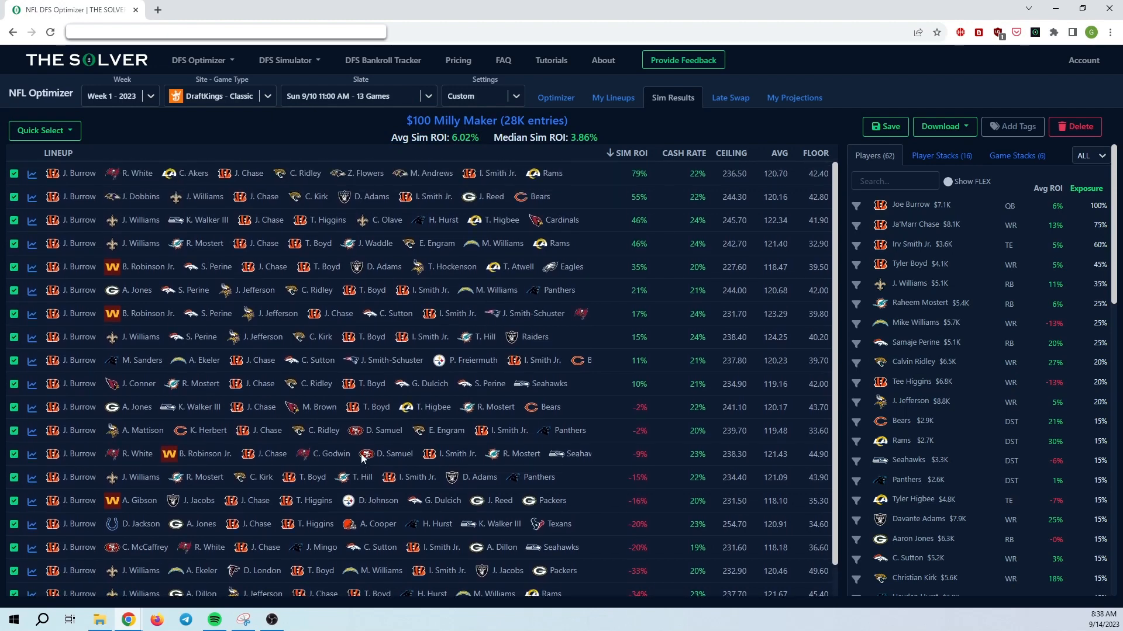
Step: Review the double-stack set's average Sim ROI against the individual lineups, from the highest Sim ROI to the lowest
mouse_move(380, 136)
left_mouse_down()
mouse_move(482, 135)
mouse_move(388, 139)
left_mouse_up()
left_click(480, 138)
left_click(389, 139)
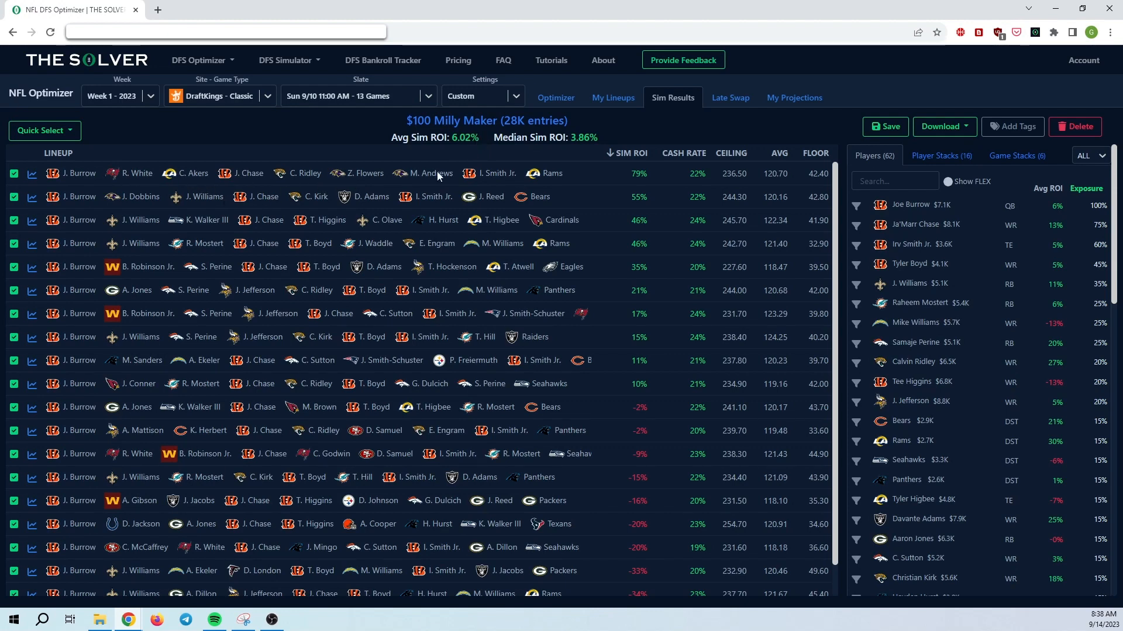
scroll(342, 185, "down", 1)
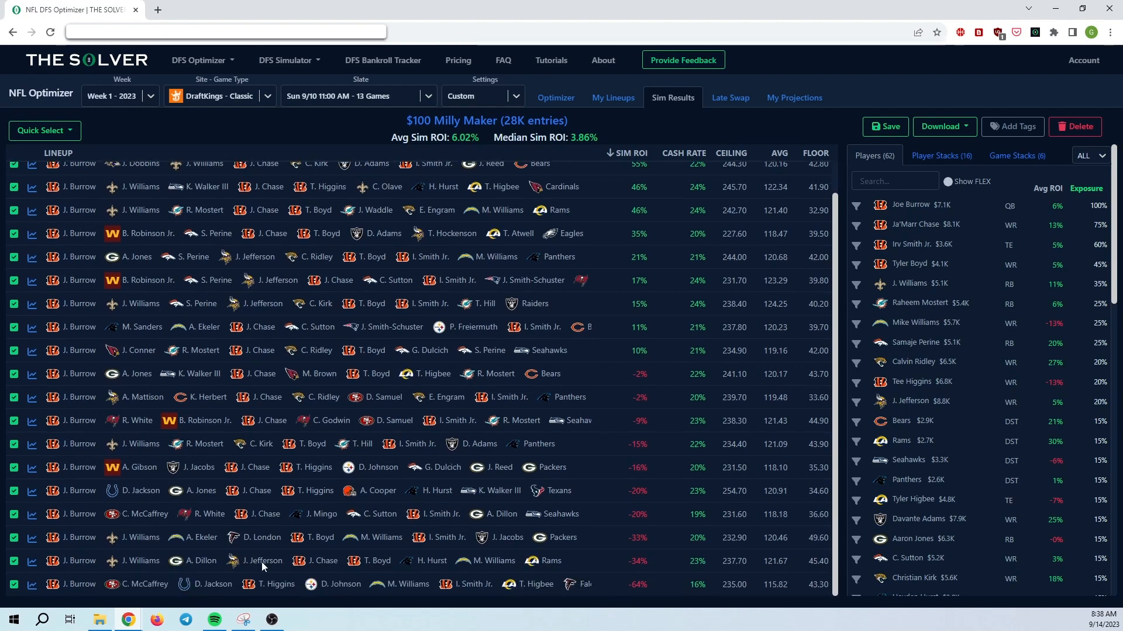
scroll(261, 563, "up", 1)
scroll(261, 562, "down", 1)
scroll(261, 562, "up", 1)
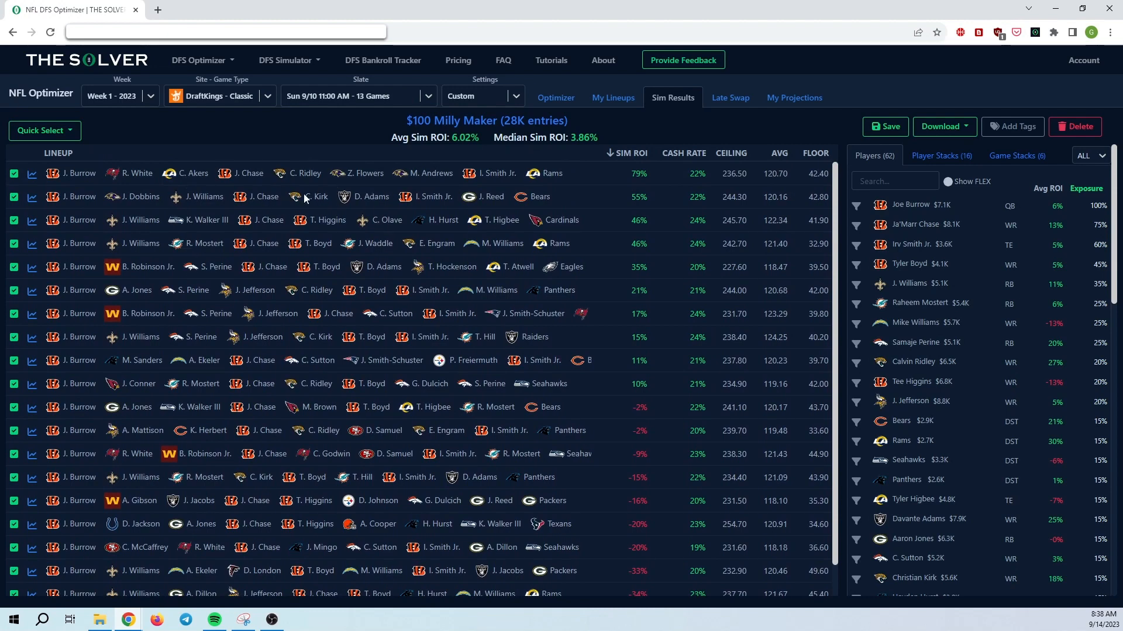
scroll(303, 246, "down", 1)
scroll(316, 246, "up", 1)
Step: Return from the simulation results to the lineup optimizer's QB player pool
left_click(553, 101)
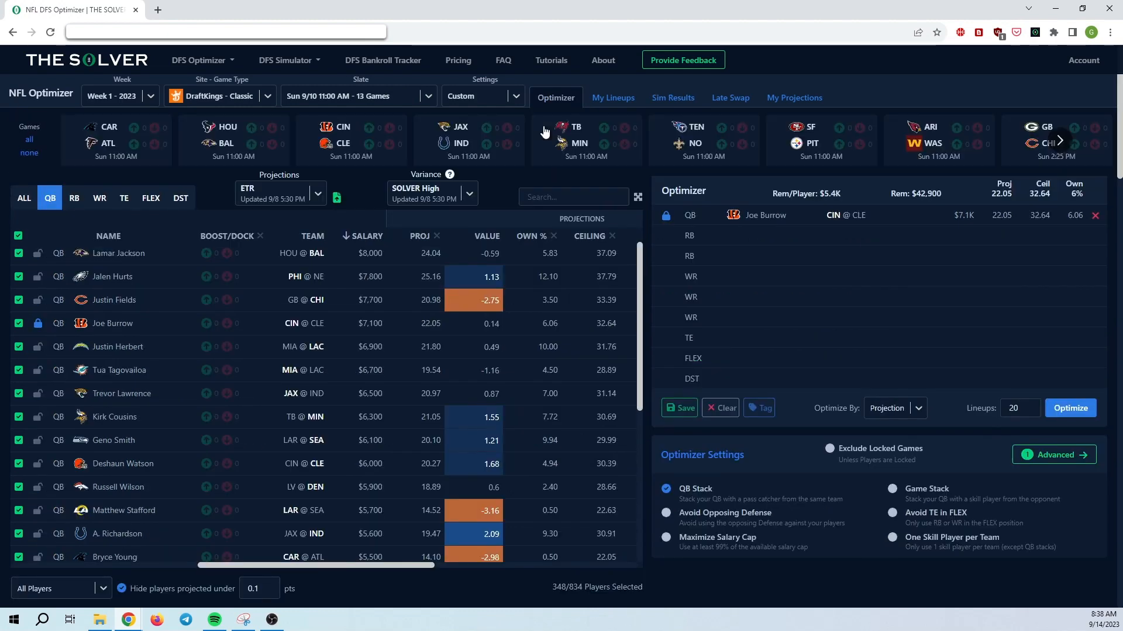
mouse_move(285, 66)
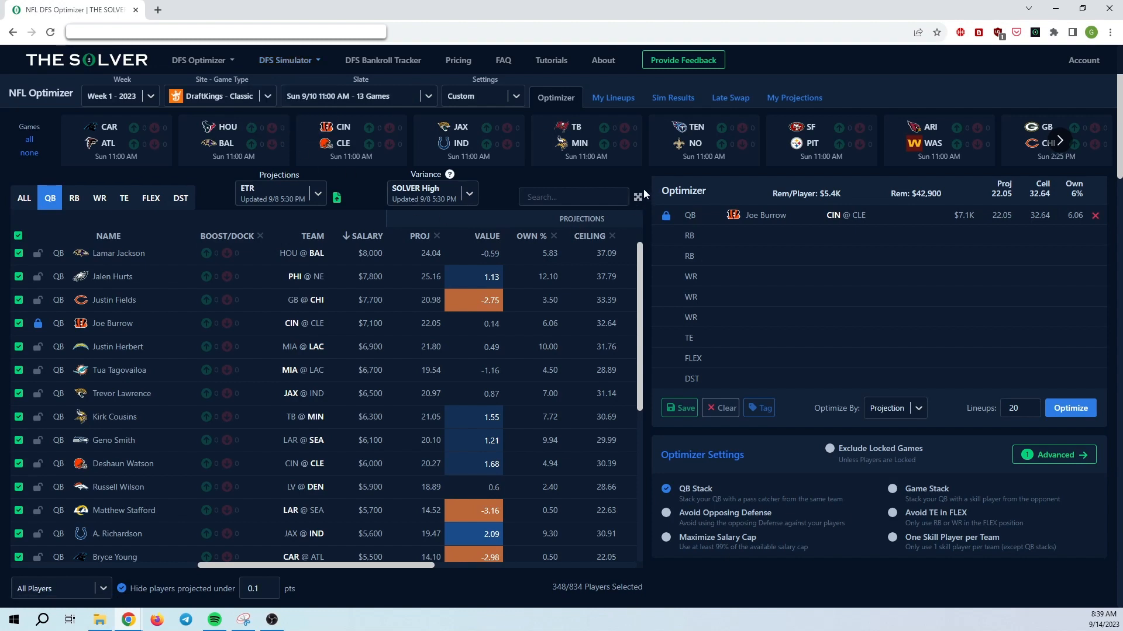
scroll(644, 188, "down", 1)
scroll(645, 187, "up", 1)
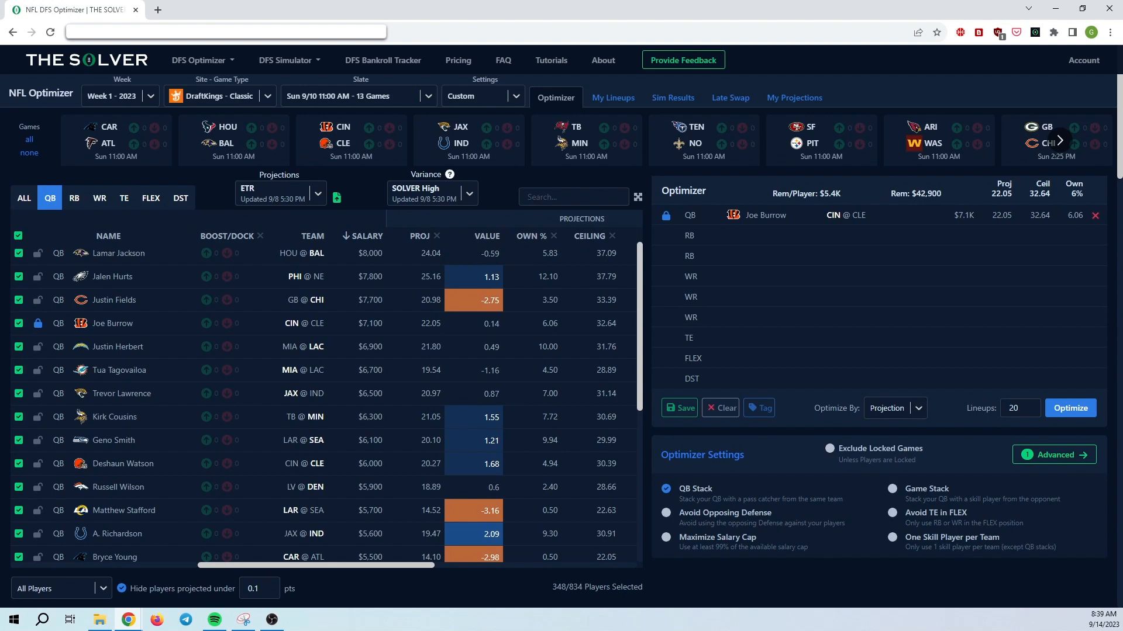